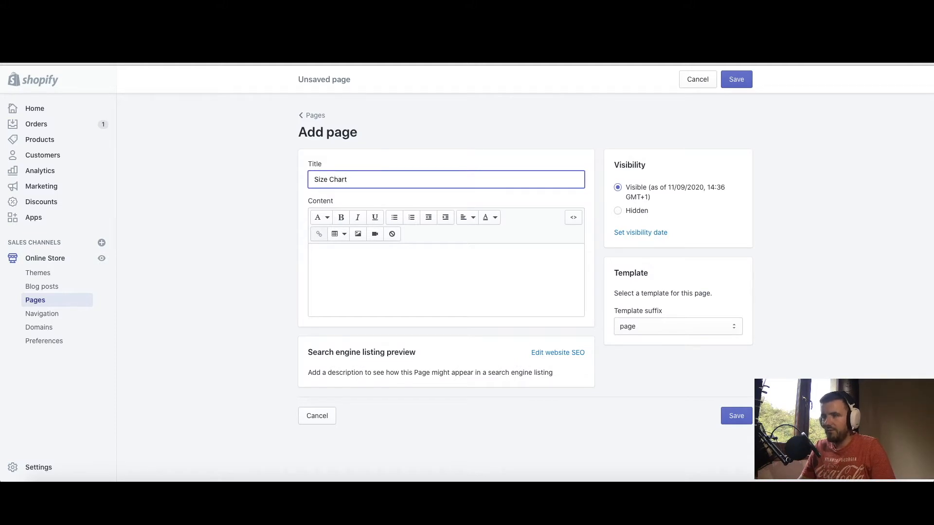
# Bring up the image inserter for the empty Size Chart page content
pyautogui.click(359, 260)
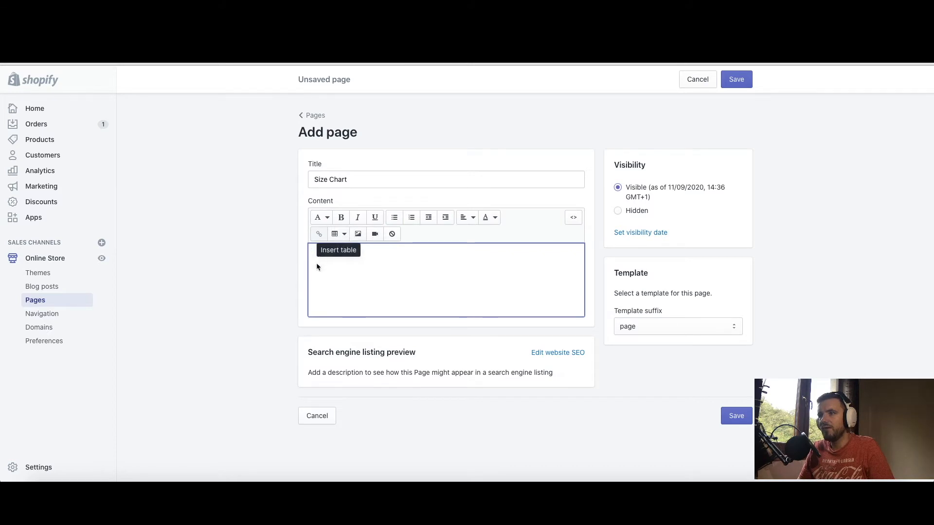
pyautogui.click(358, 236)
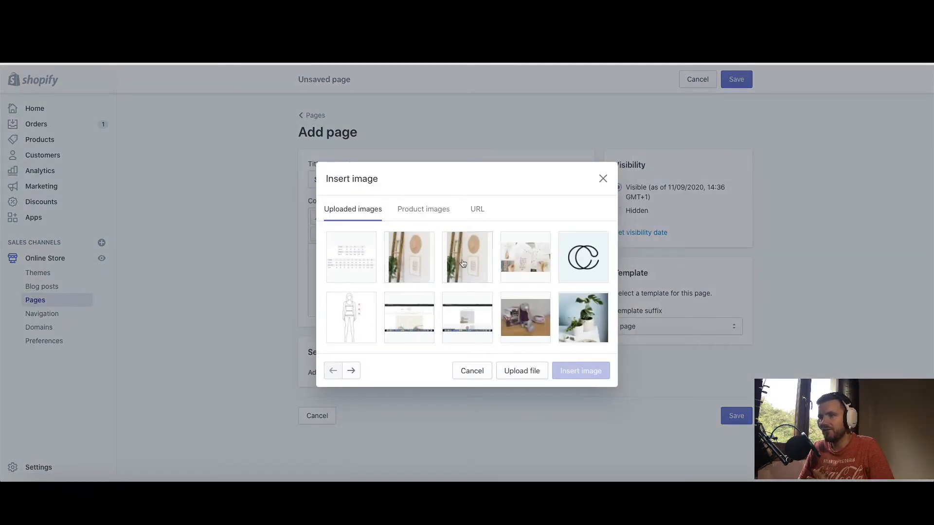
# Insert the size chart thumbnail at Large (480x480) with store-specific 'Size Chart' alt text
pyautogui.click(355, 263)
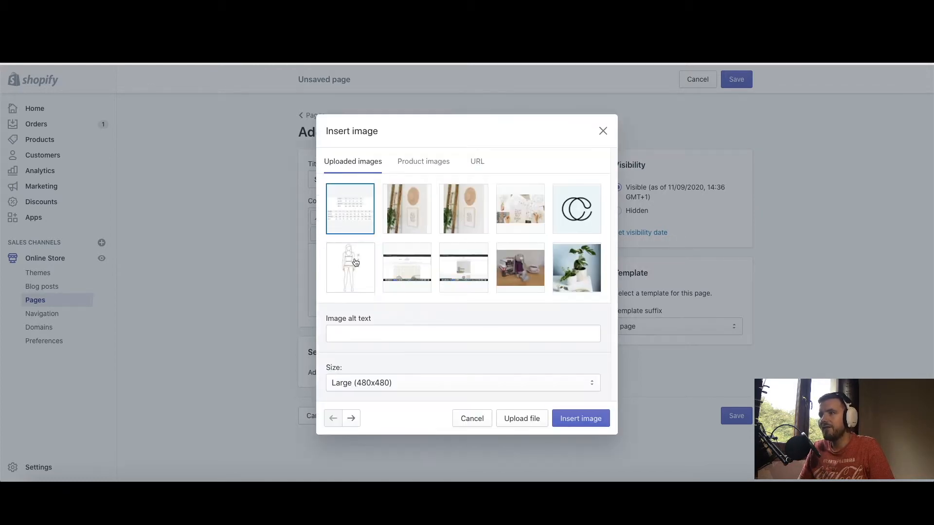
pyautogui.click(351, 332)
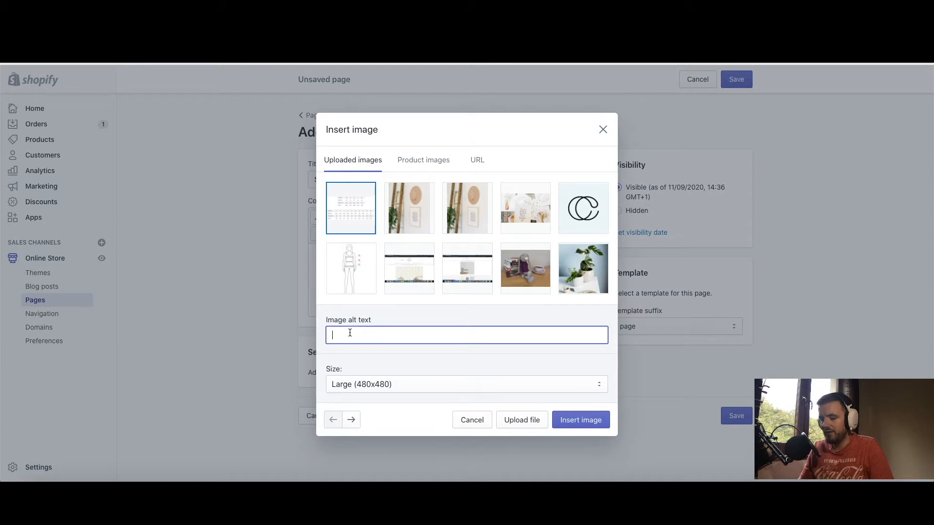
pyautogui.write('Size Chart ')
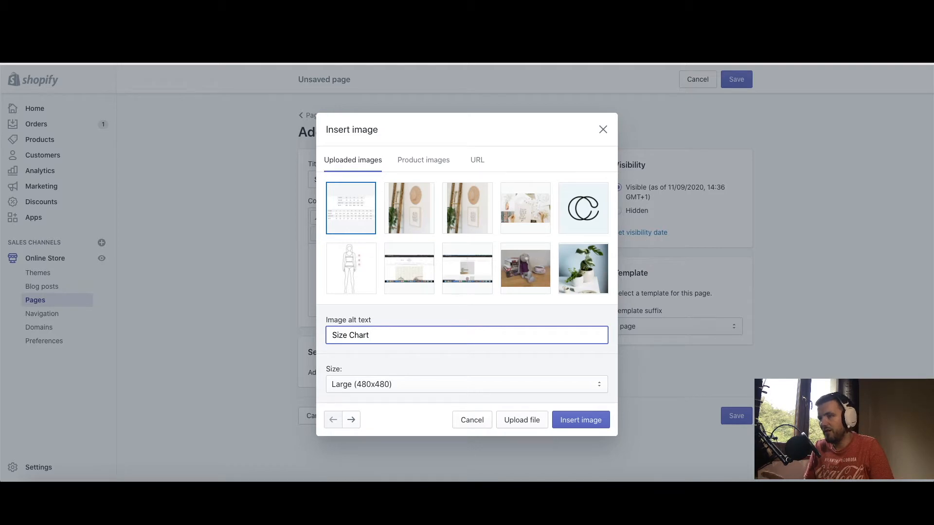
pyautogui.write('Mitch D')
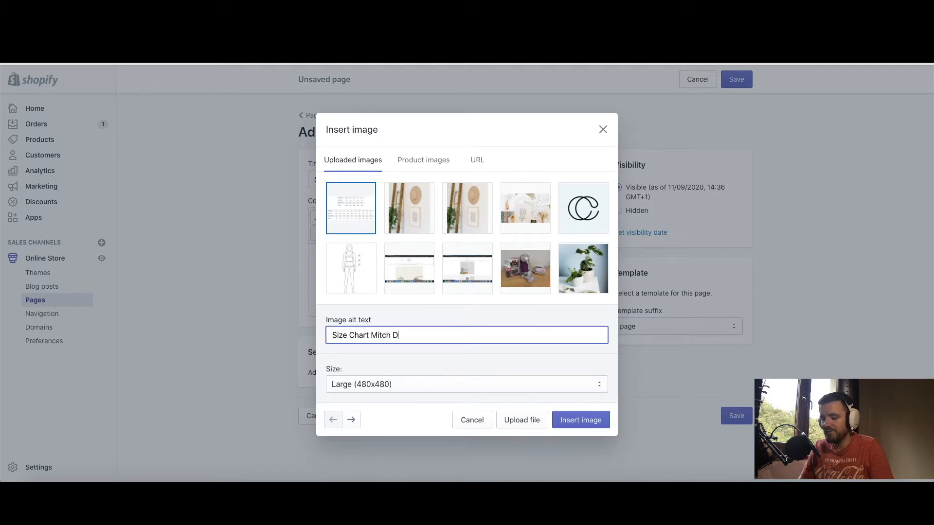
pyautogui.write('emo Store')
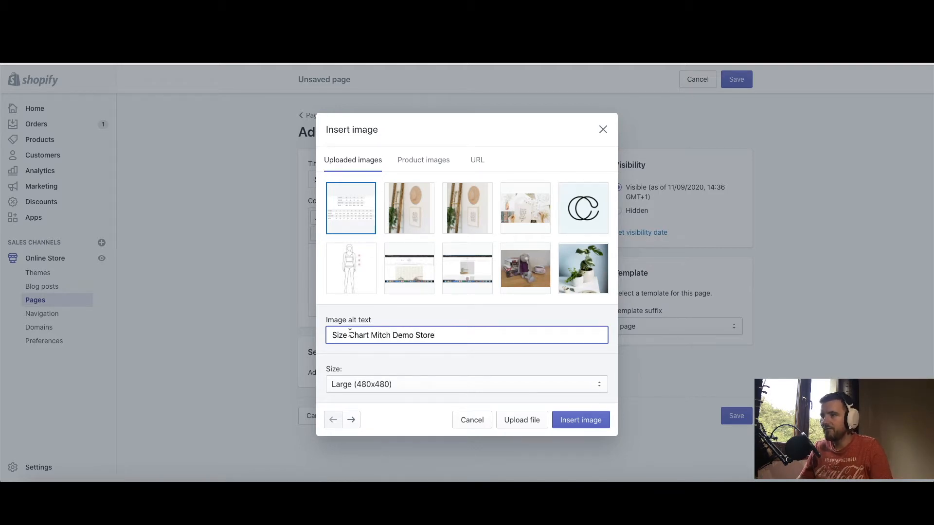
pyautogui.click(435, 315)
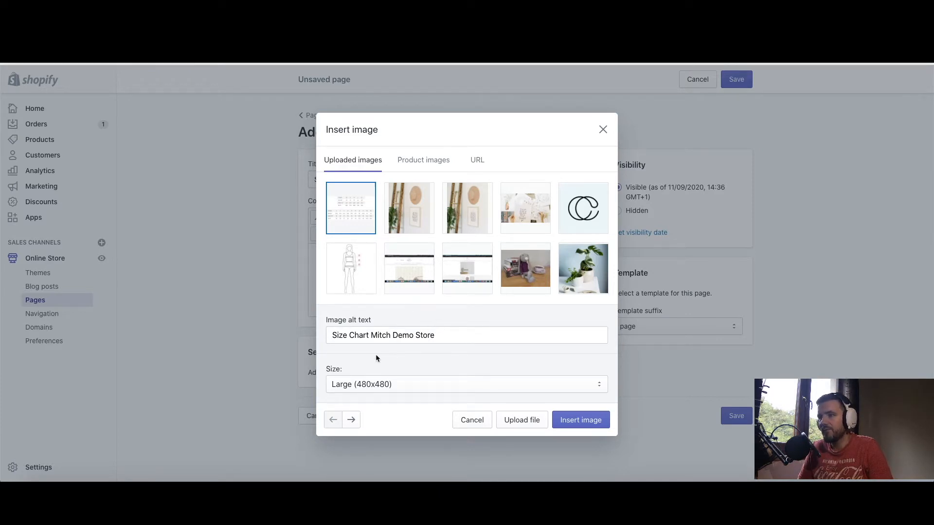
pyautogui.click(404, 383)
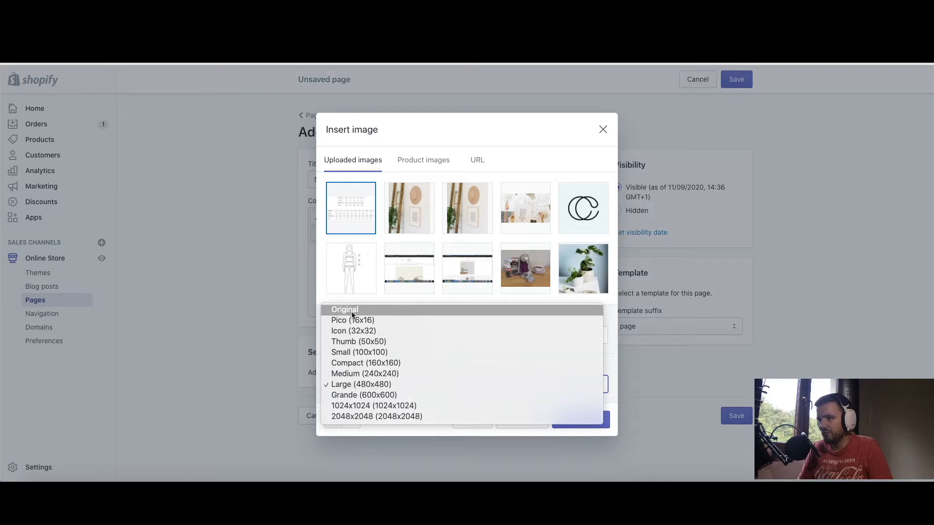
pyautogui.click(377, 385)
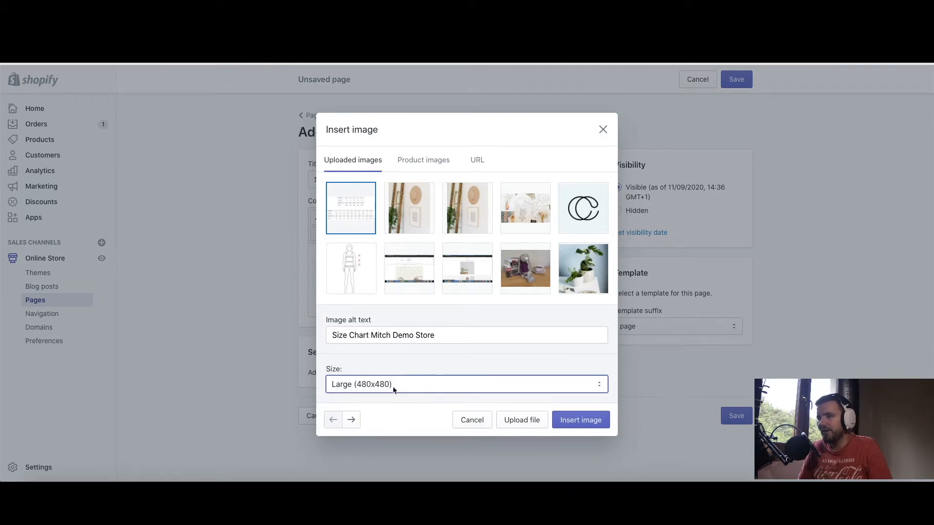
pyautogui.click(570, 421)
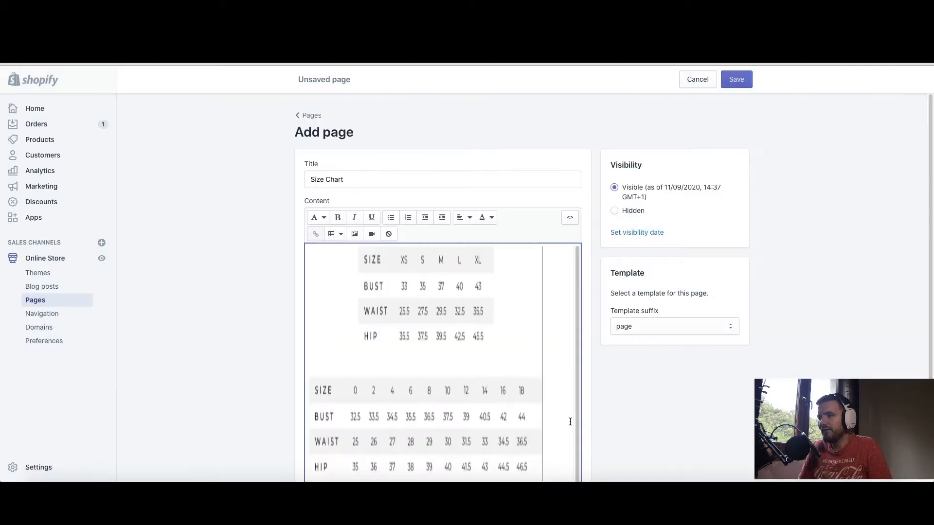
# Change the inserted size chart image from Large to Original size
pyautogui.scroll(-1, 372, 343)
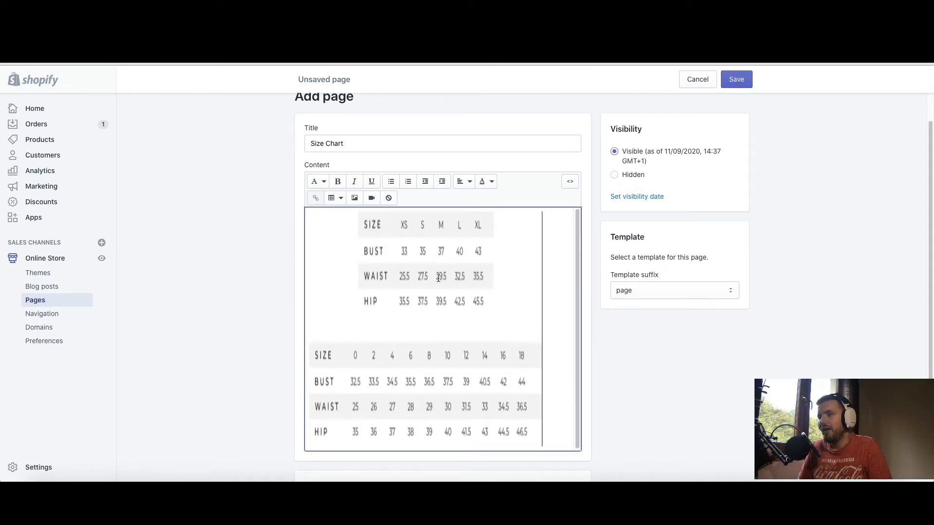
pyautogui.click(440, 324)
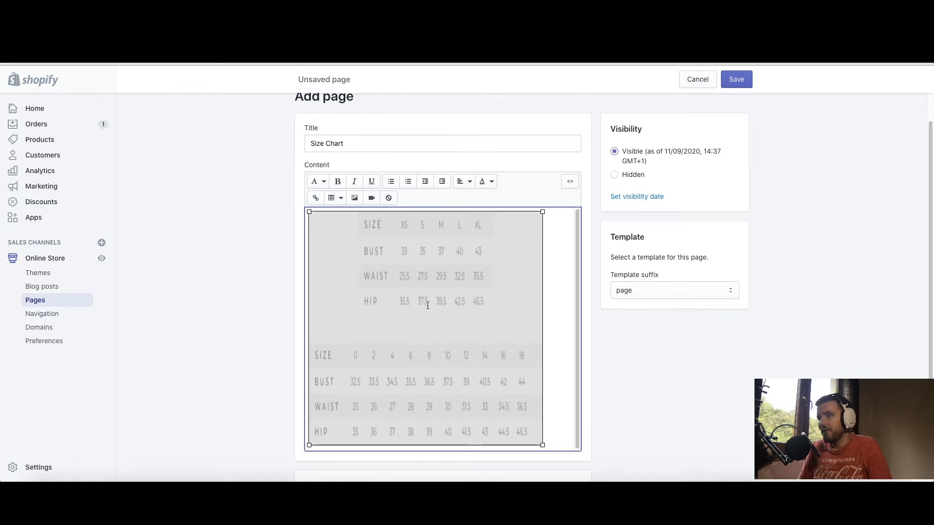
pyautogui.click(563, 349)
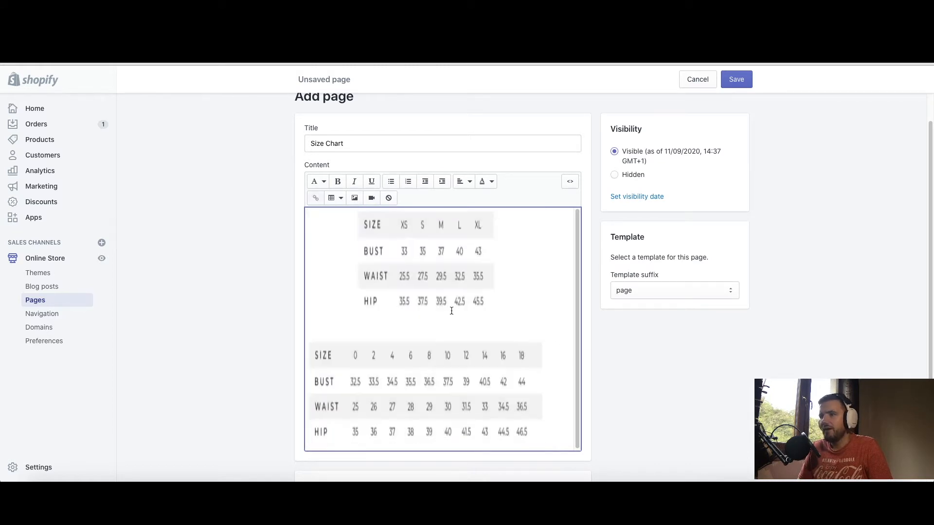
pyautogui.doubleClick(416, 314)
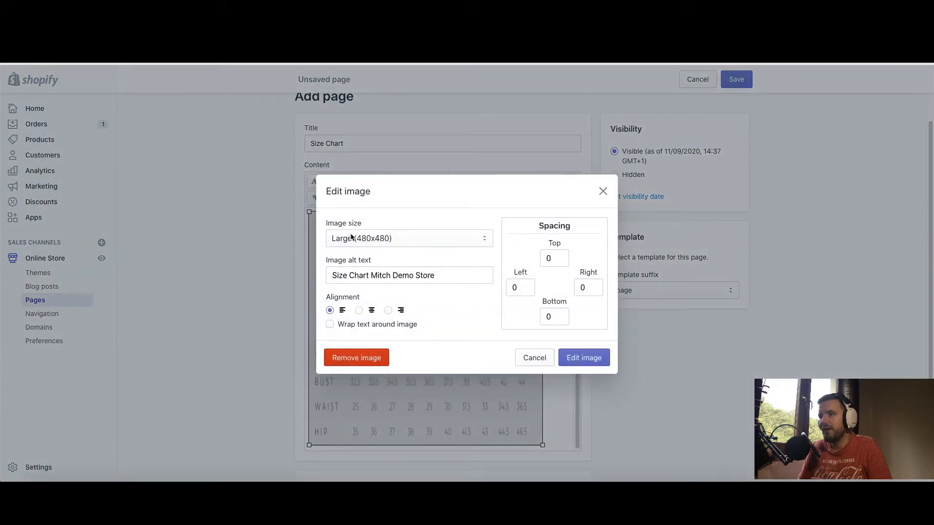
pyautogui.click(409, 240)
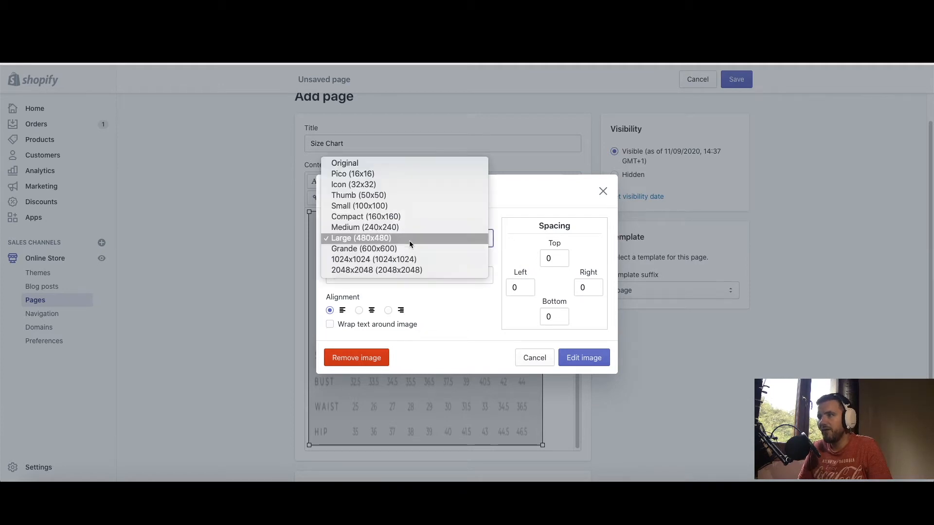
pyautogui.click(354, 167)
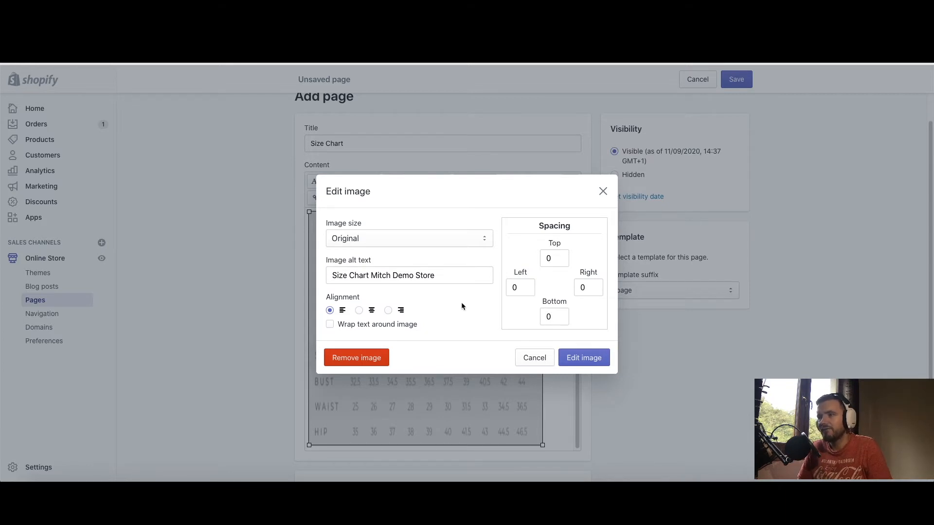
pyautogui.click(575, 360)
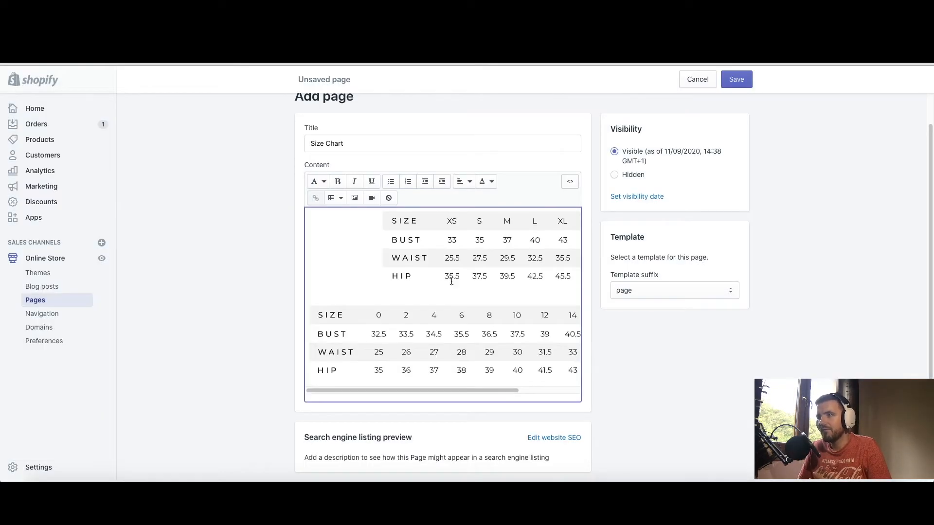
pyautogui.click(417, 350)
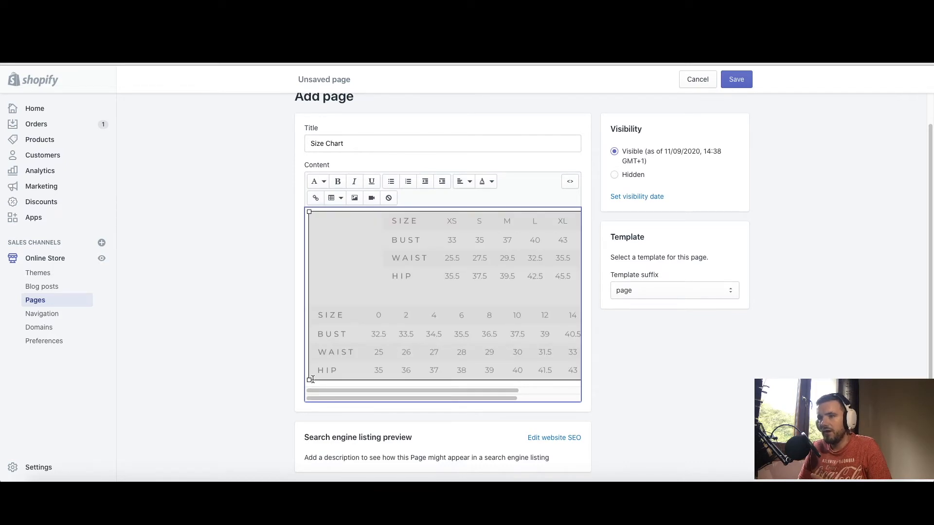
pyautogui.moveTo(309, 380); pyautogui.dragTo(310, 382)
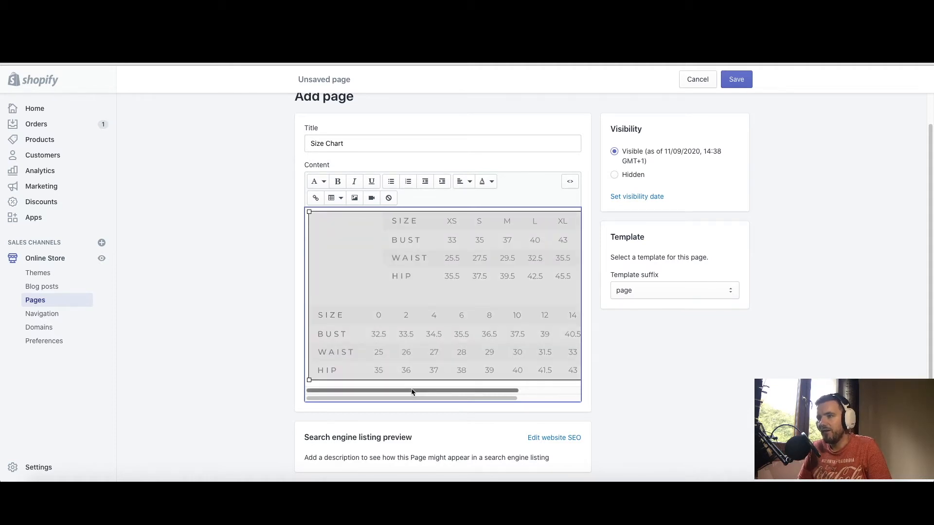
pyautogui.click(288, 298)
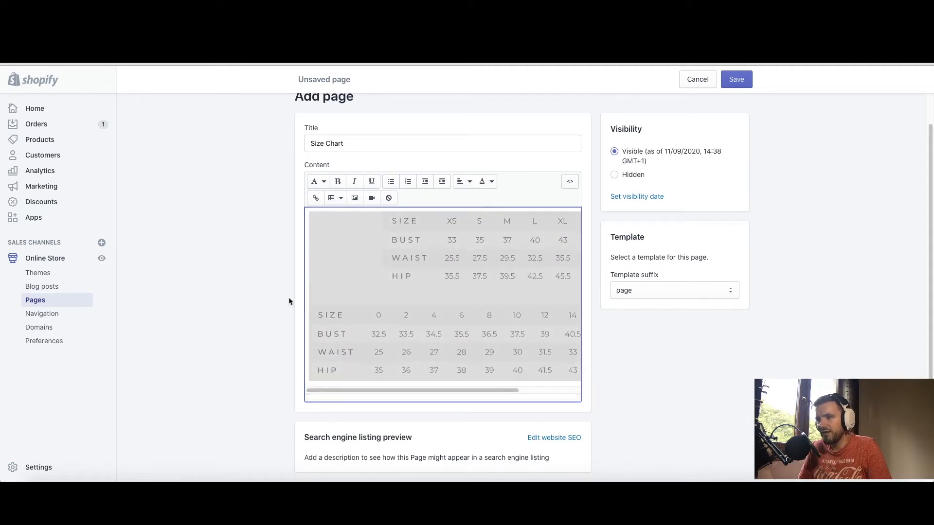
pyautogui.moveTo(455, 390); pyautogui.dragTo(395, 392)
pyautogui.click(396, 392)
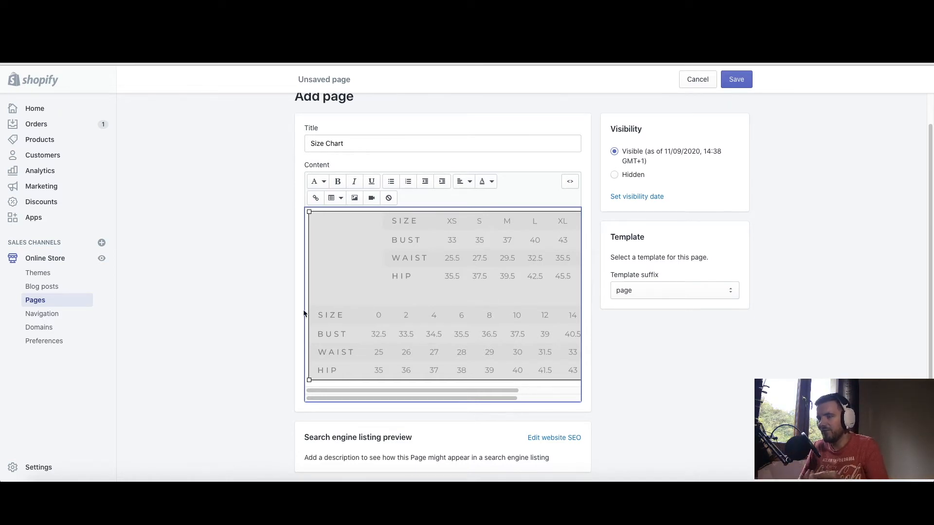
pyautogui.click(207, 295)
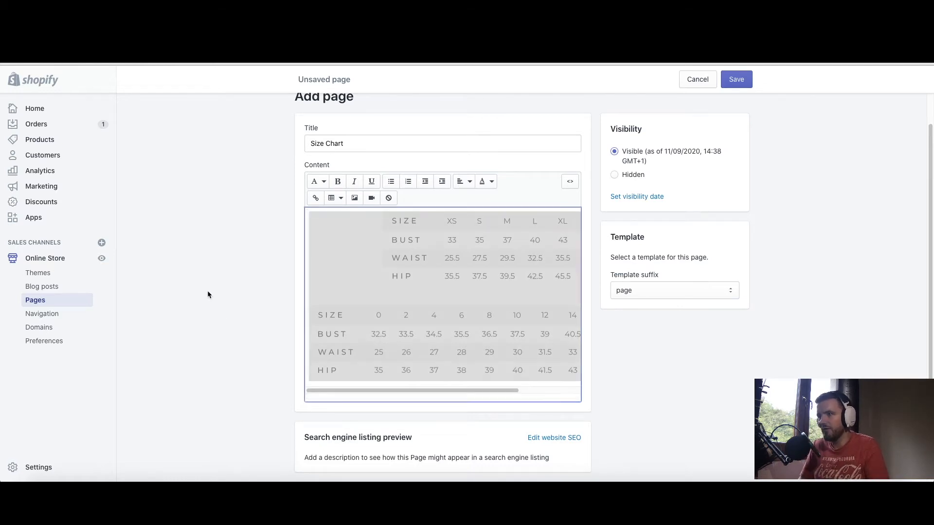
# Save the new Size Chart page and confirm it appears in the Pages list
pyautogui.click(735, 85)
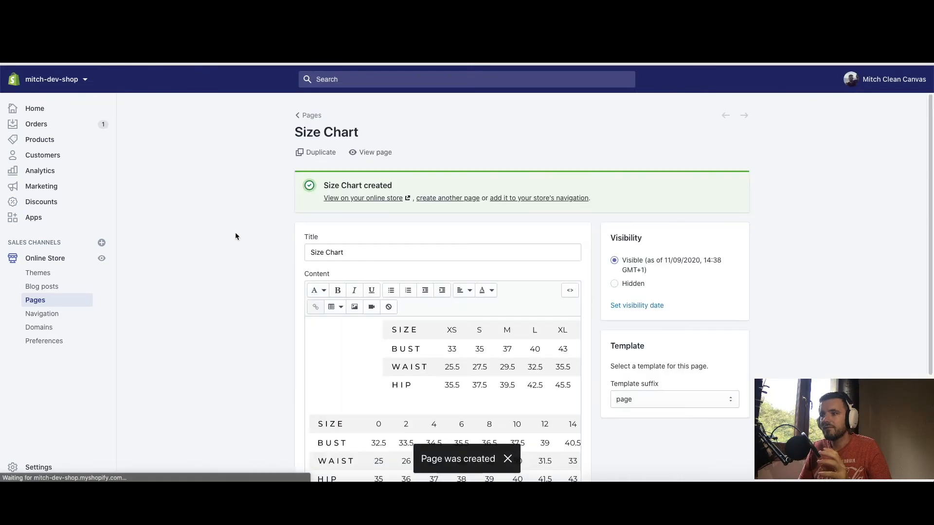
pyautogui.click(42, 300)
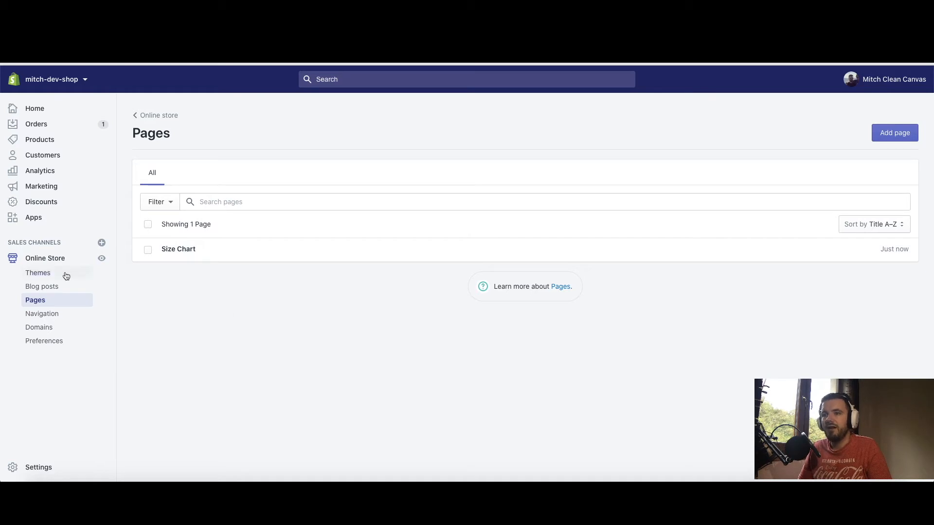
pyautogui.click(38, 273)
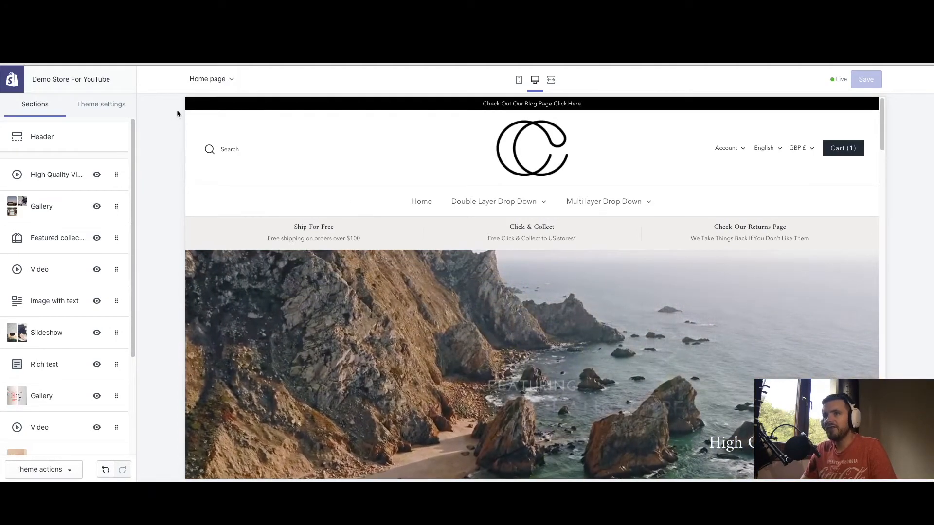
# Preview the Askim Duffel Bag product via the Double Layer Drop Down menu
pyautogui.click(236, 83)
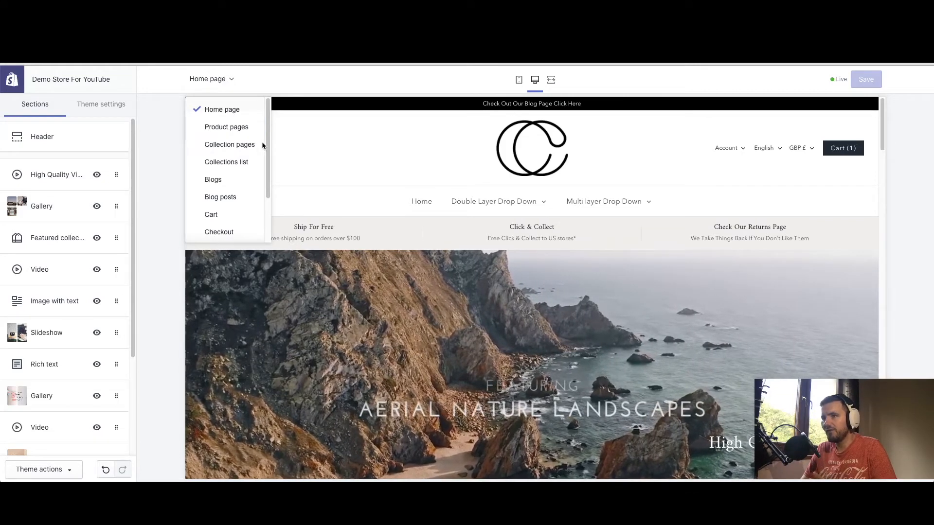
pyautogui.click(159, 157)
pyautogui.moveTo(495, 201)
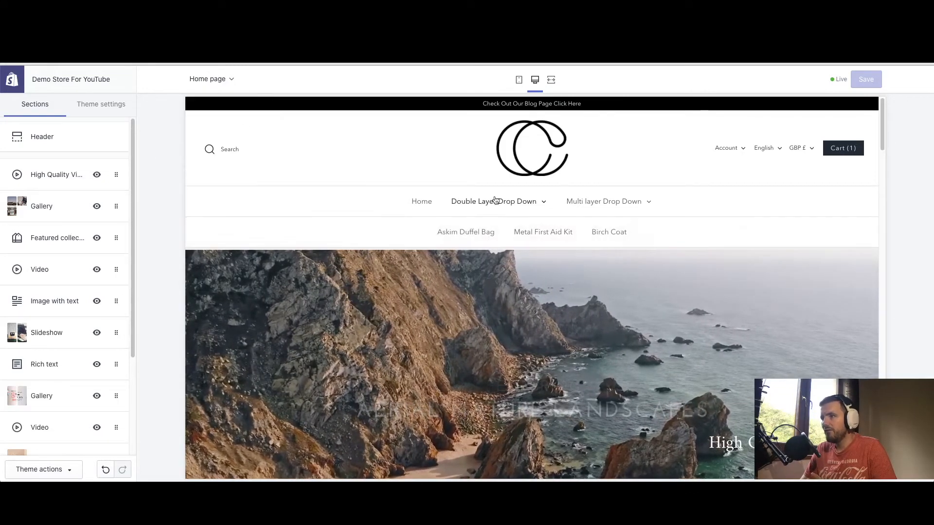
pyautogui.click(471, 237)
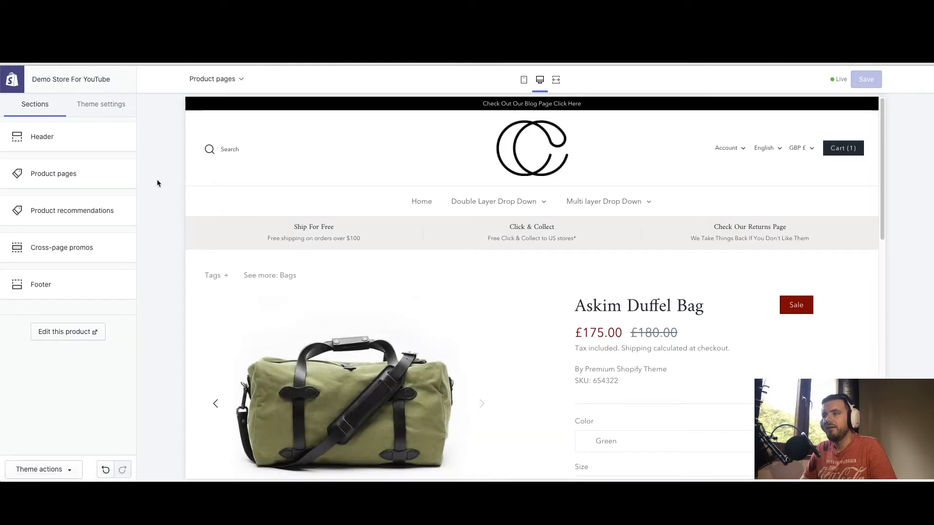
pyautogui.scroll(-3, 319, 176)
pyautogui.scroll(3, 321, 180)
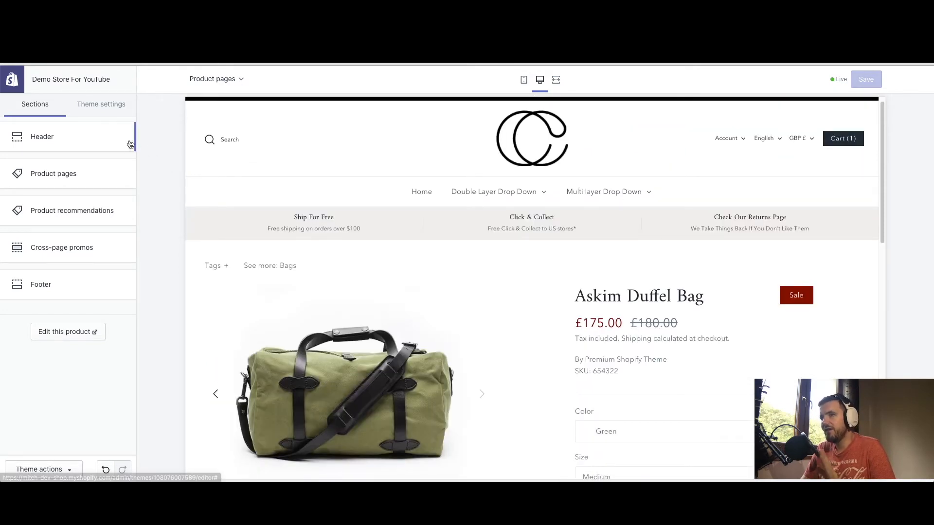
pyautogui.click(98, 113)
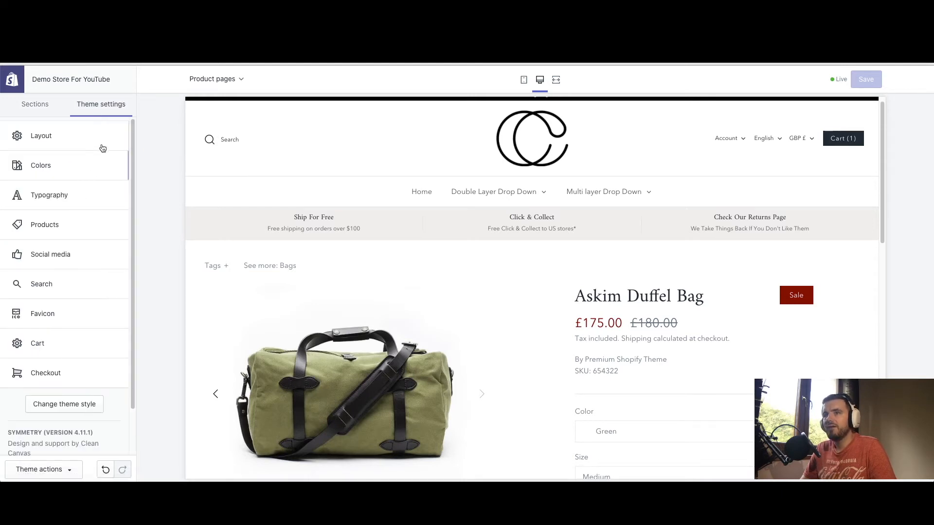
pyautogui.click(53, 227)
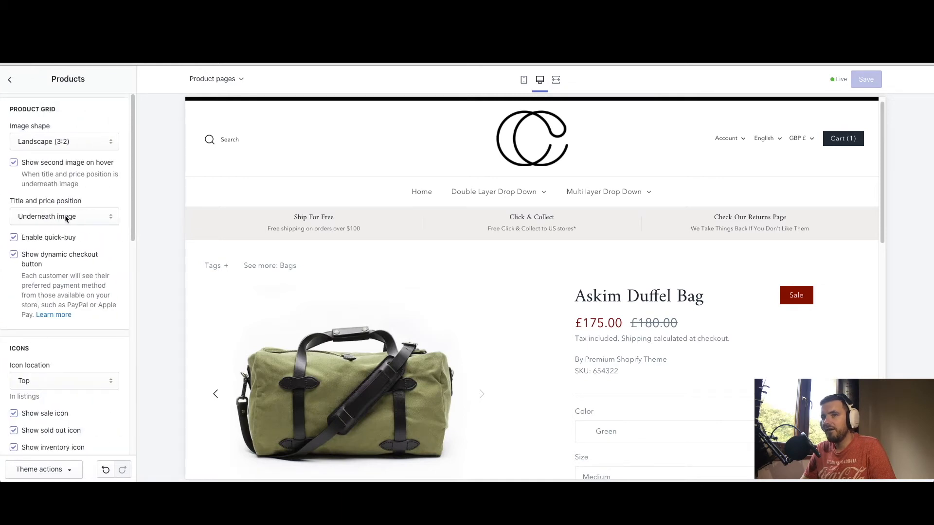
pyautogui.scroll(-10, 66, 218)
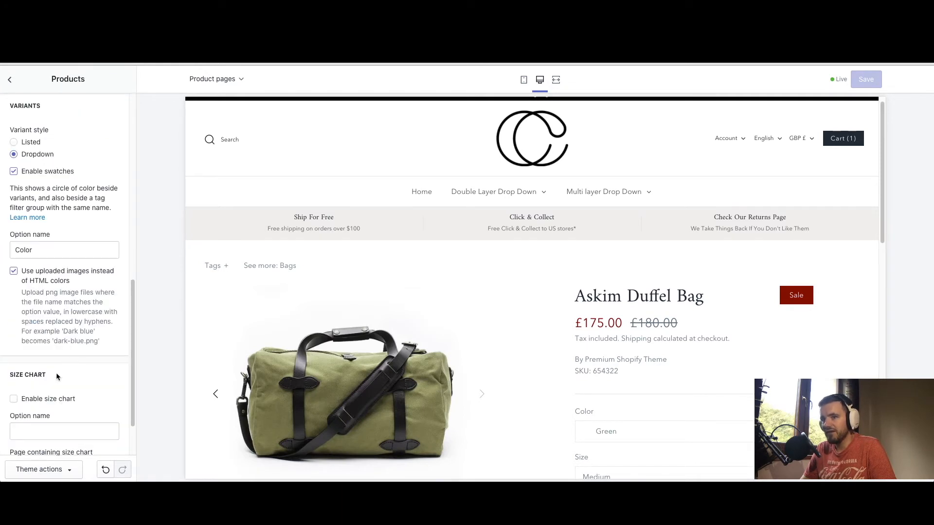
pyautogui.scroll(-1, 57, 375)
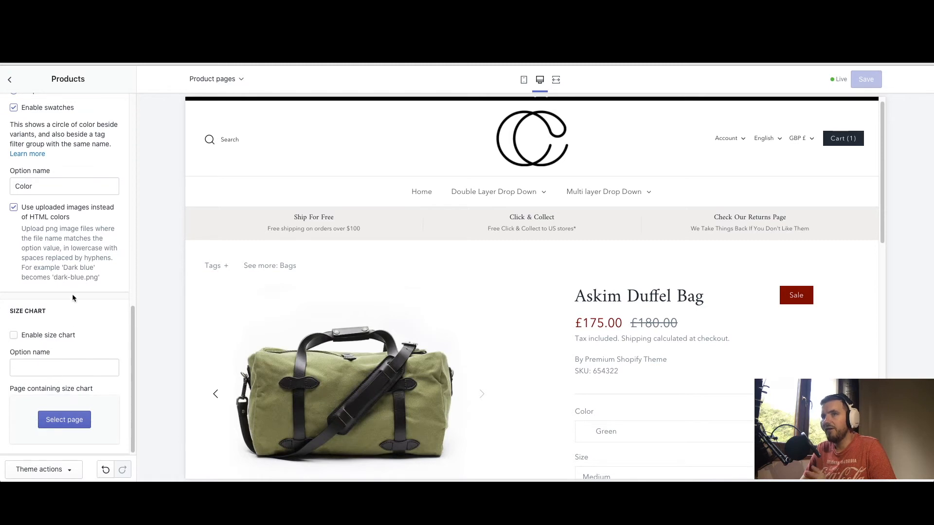
pyautogui.click(10, 81)
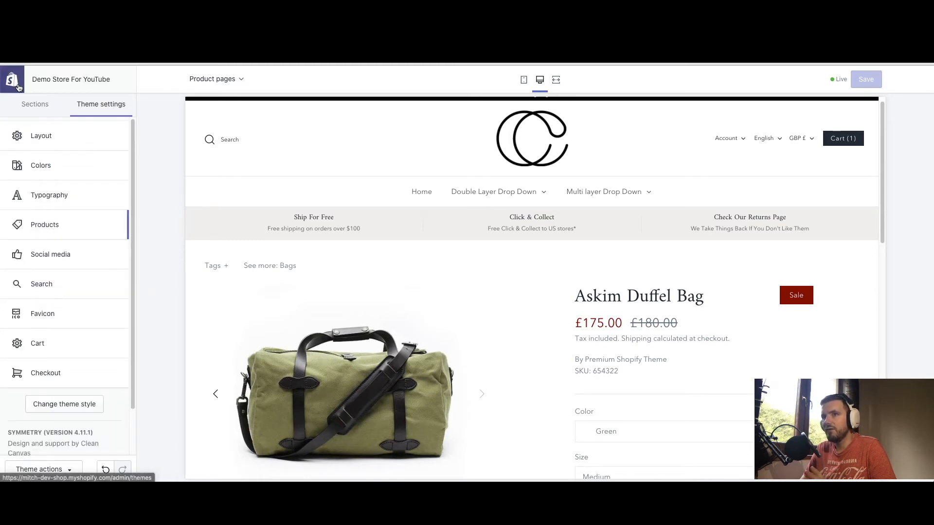
pyautogui.click(35, 107)
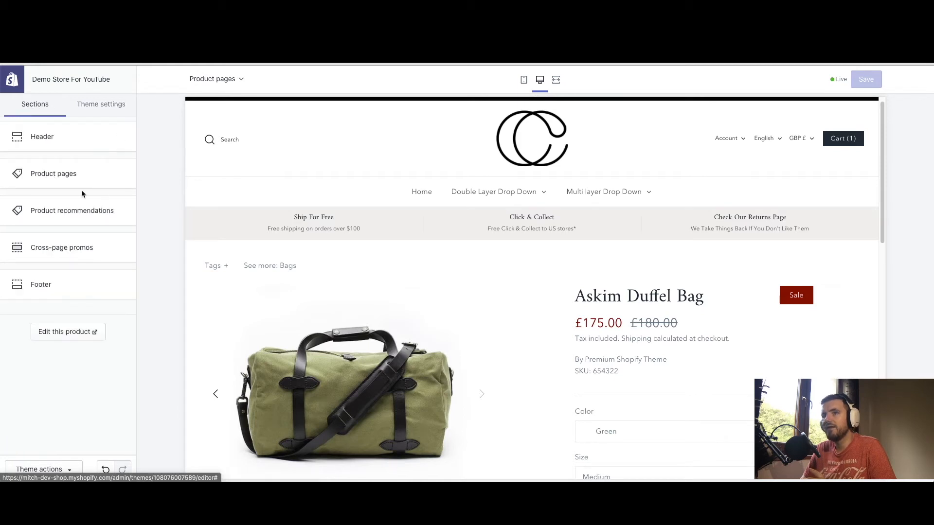
# In Product pages settings, toggle uploaded swatch images off and on, then enable the size chart
pyautogui.click(56, 175)
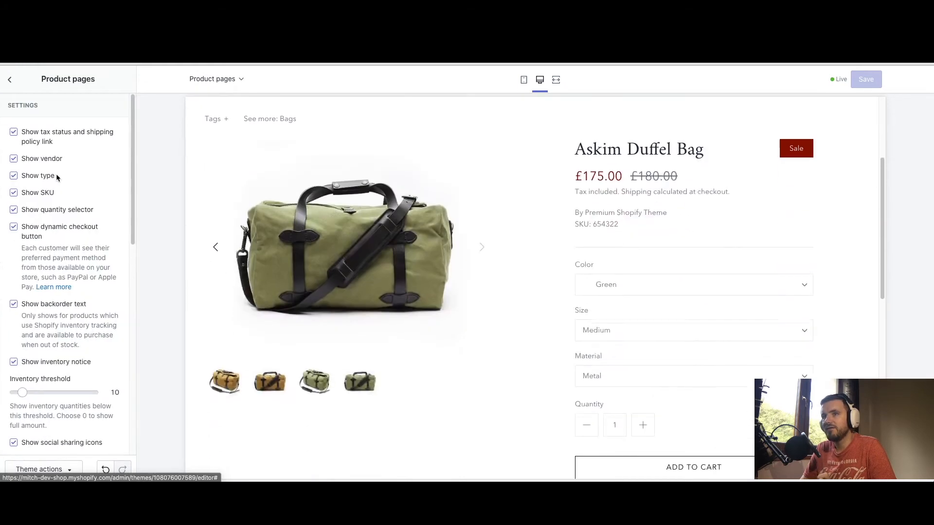
pyautogui.scroll(-5, 87, 173)
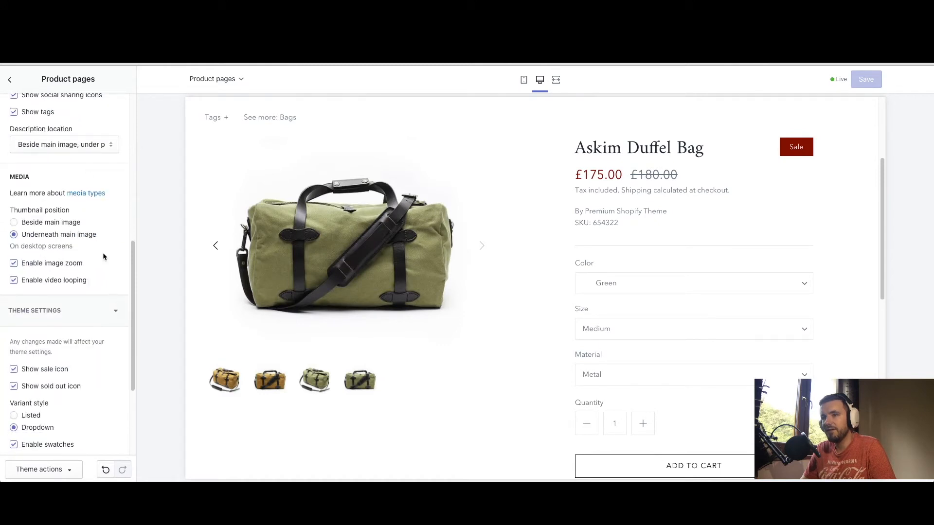
pyautogui.scroll(-5, 102, 267)
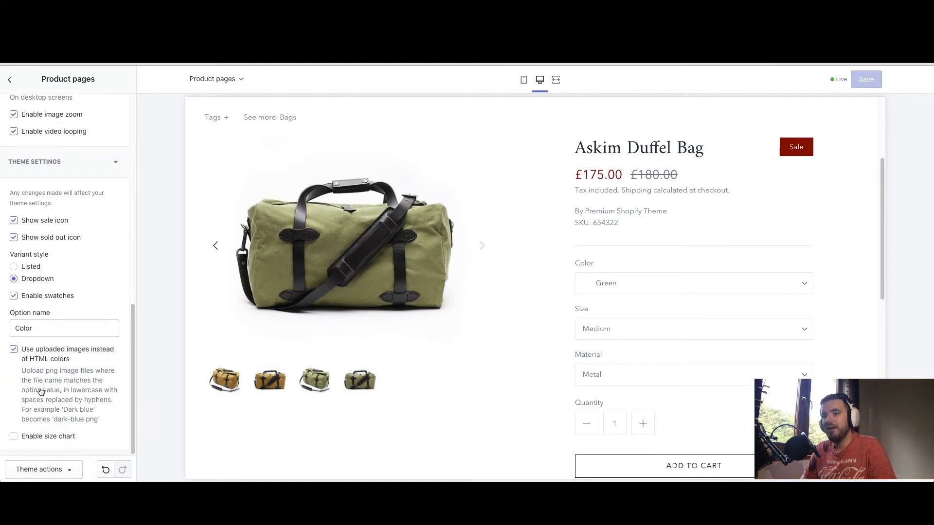
pyautogui.click(81, 411)
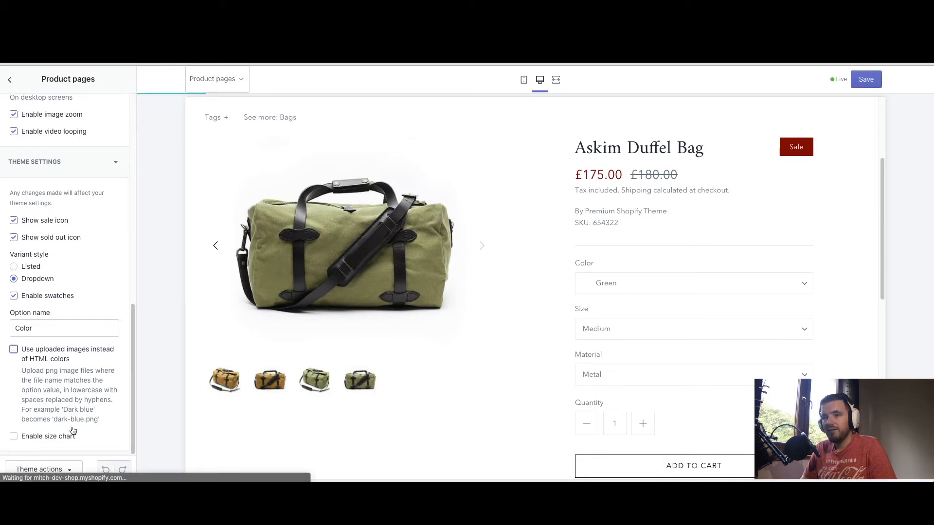
pyautogui.click(13, 349)
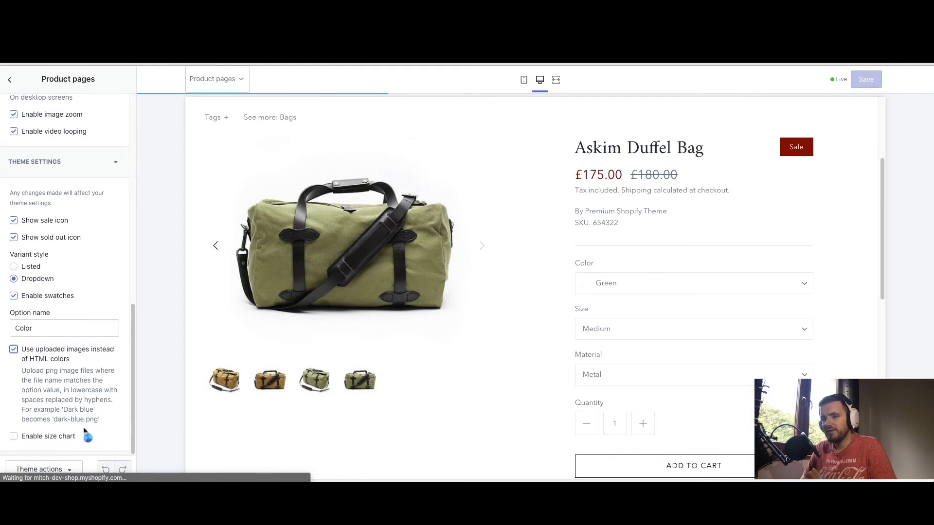
pyautogui.click(15, 437)
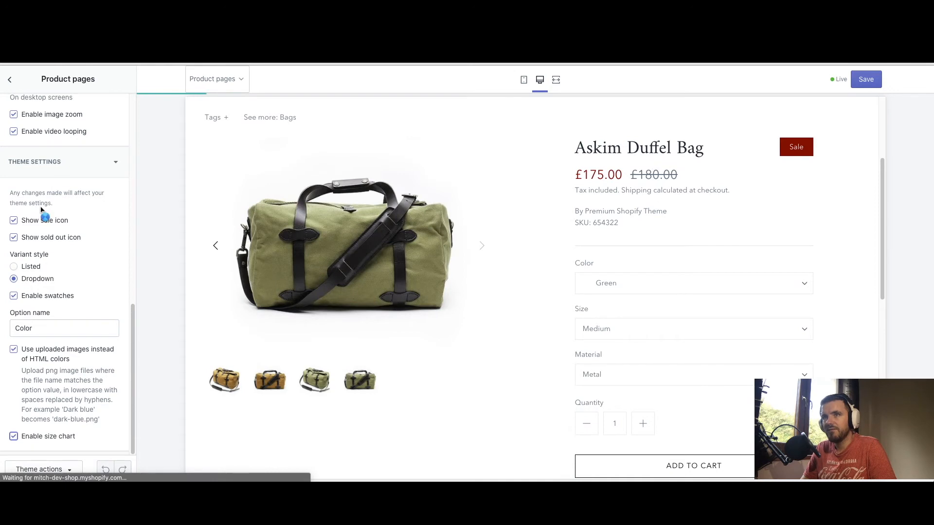
# Reopen Product pages settings and start entering 'Si' as the size chart option name
pyautogui.click(10, 79)
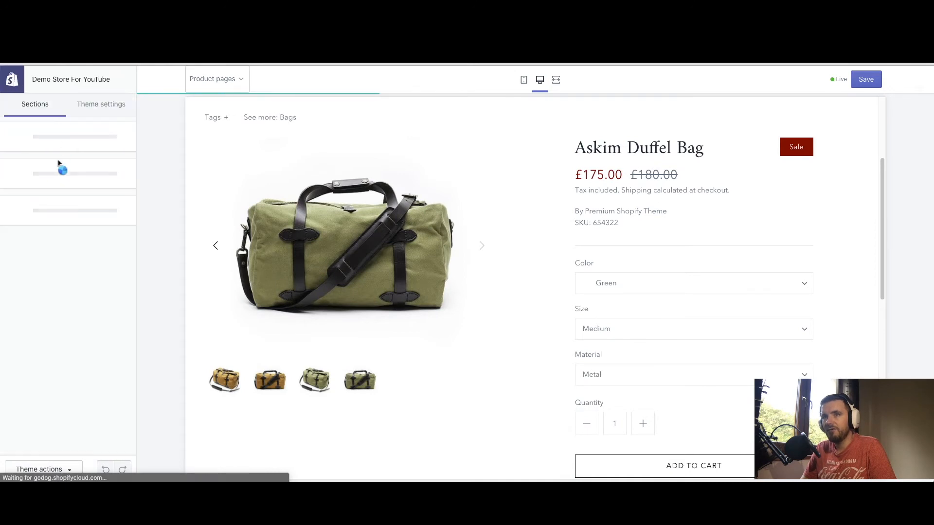
pyautogui.click(53, 173)
pyautogui.scroll(-15, 73, 238)
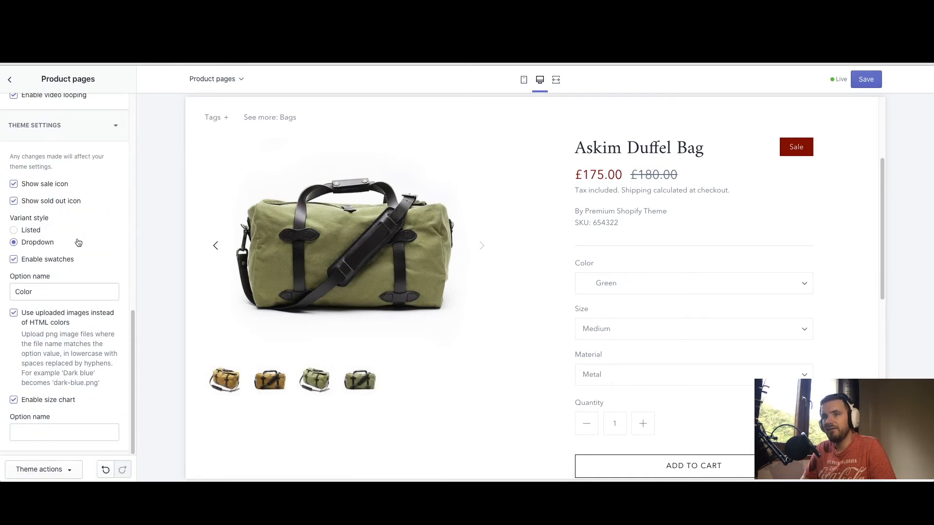
pyautogui.click(25, 433)
pyautogui.write('Size')
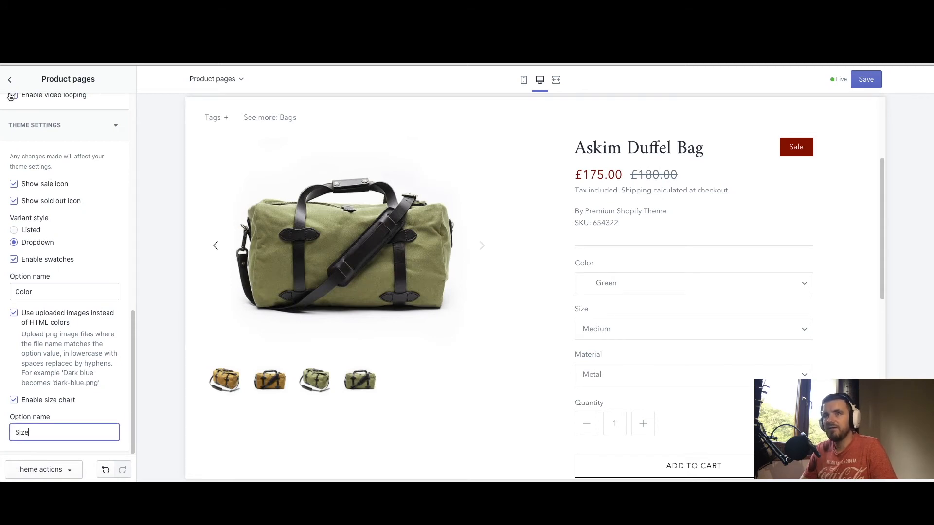
# Delete the size chart option name and turn the size chart back off
pyautogui.click(9, 80)
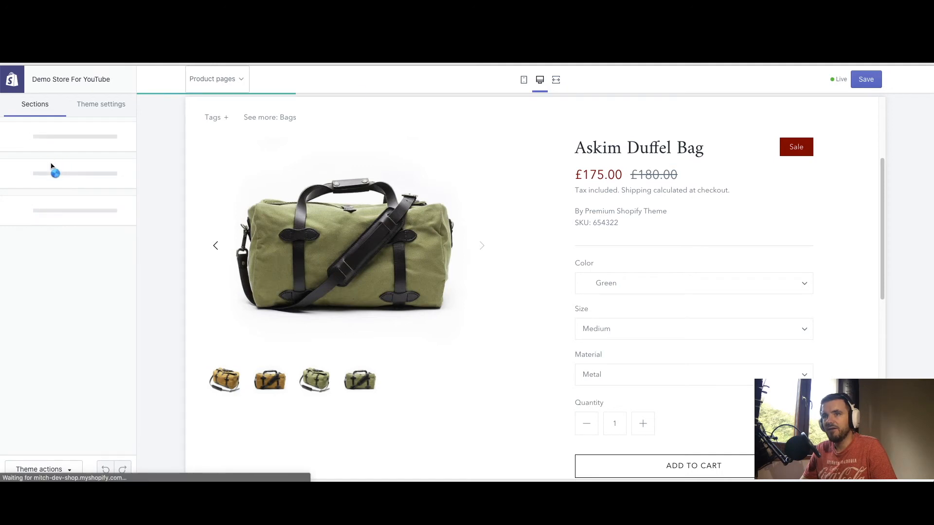
pyautogui.click(62, 174)
pyautogui.scroll(-12, 65, 215)
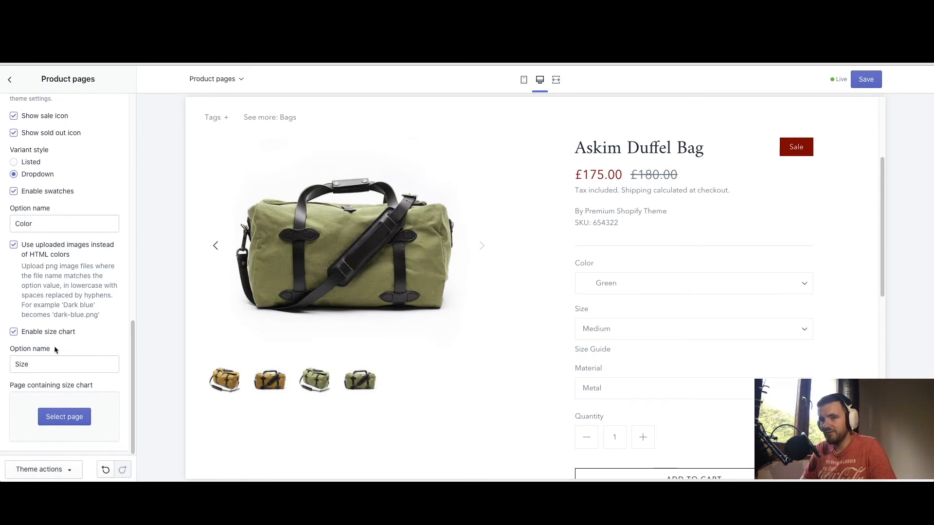
pyautogui.click(31, 364)
pyautogui.doubleClick(32, 364)
pyautogui.press('BackSpace')
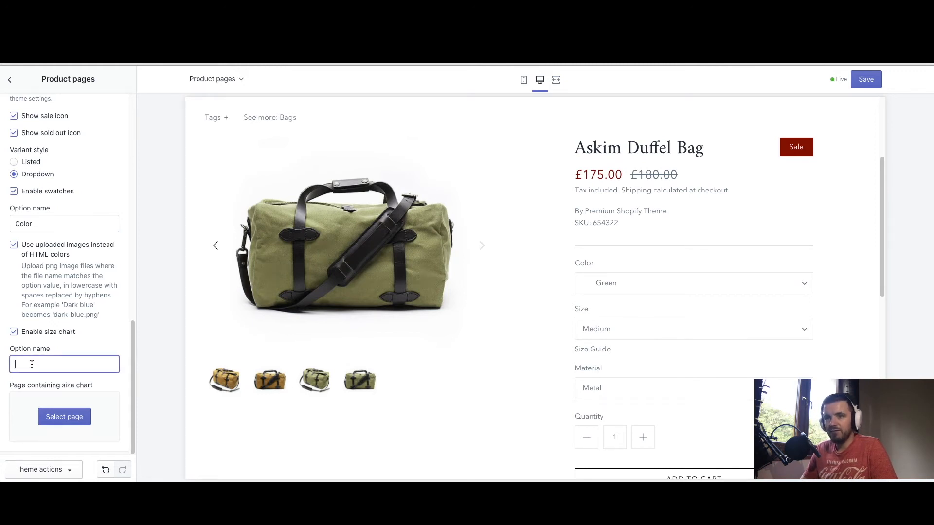
pyautogui.click(14, 333)
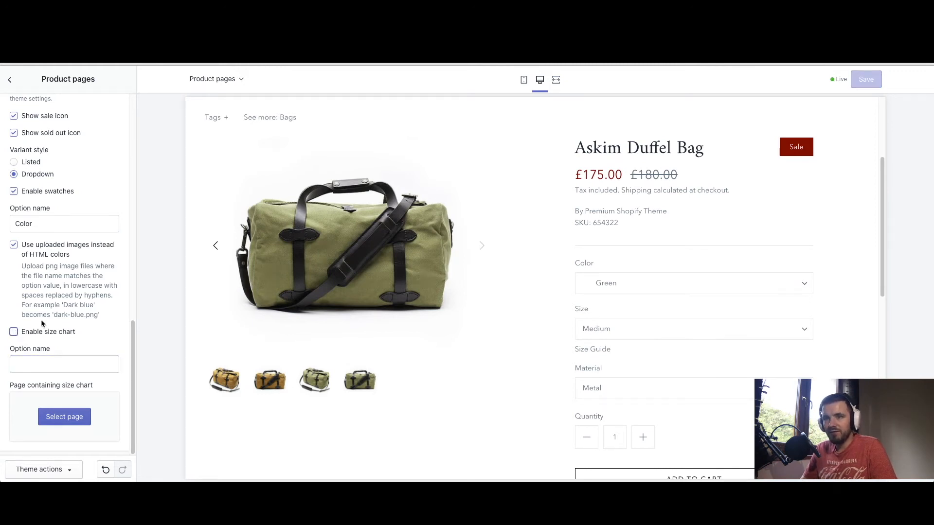
# In theme settings > Products, enable the size chart with option name 'Size'
pyautogui.click(10, 79)
pyautogui.click(100, 104)
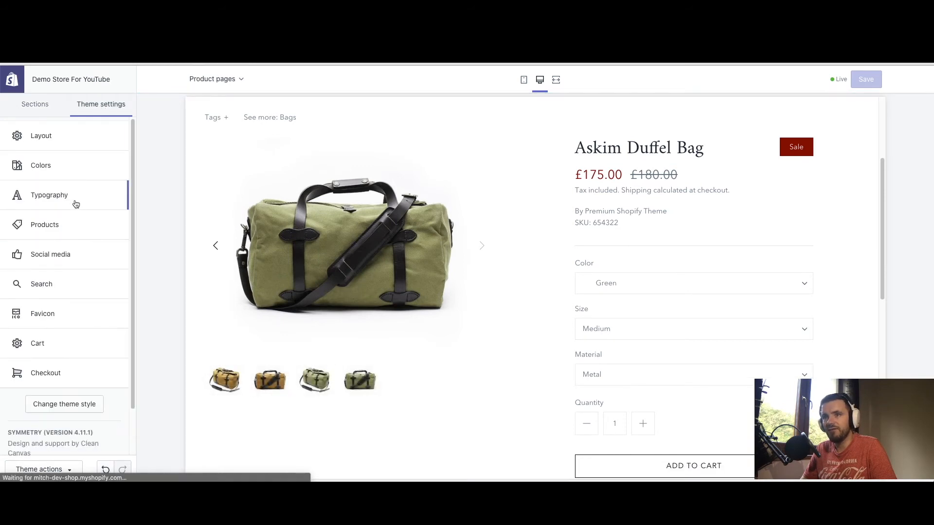
pyautogui.click(59, 228)
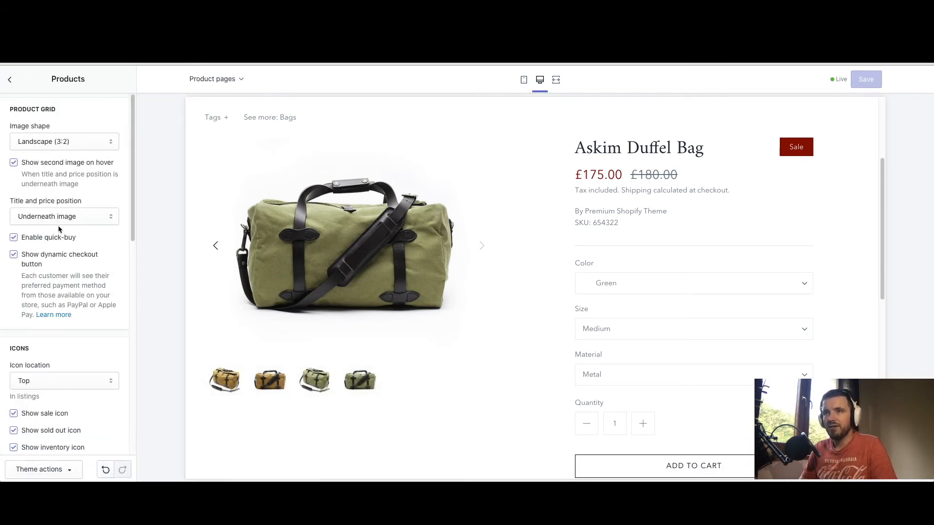
pyautogui.scroll(-10, 57, 226)
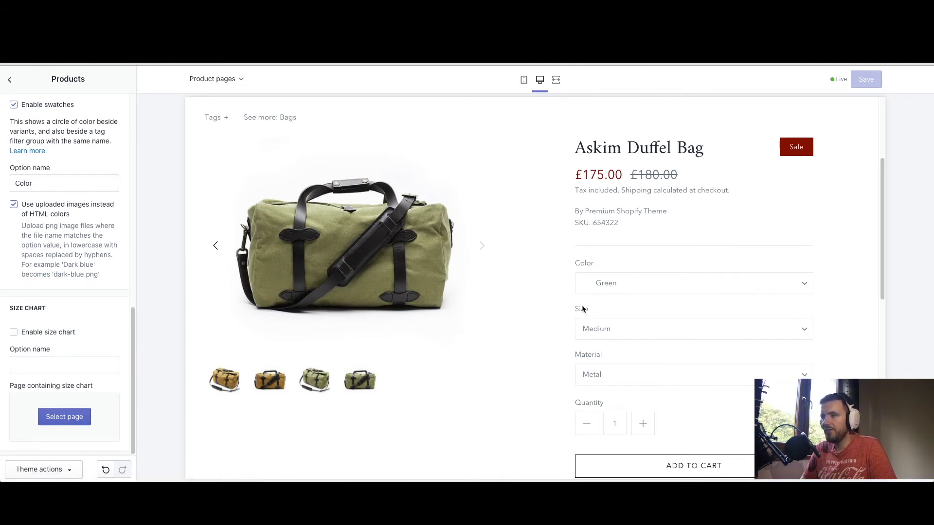
pyautogui.click(13, 333)
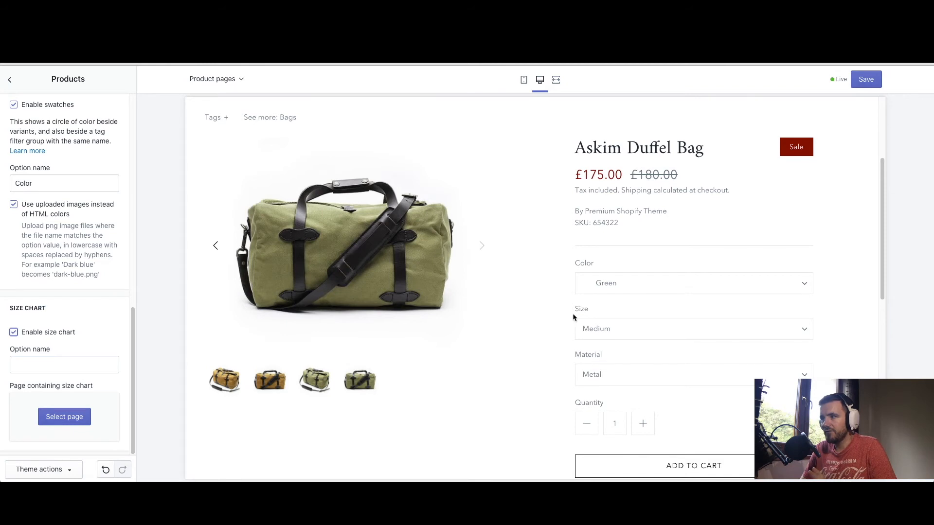
pyautogui.click(28, 363)
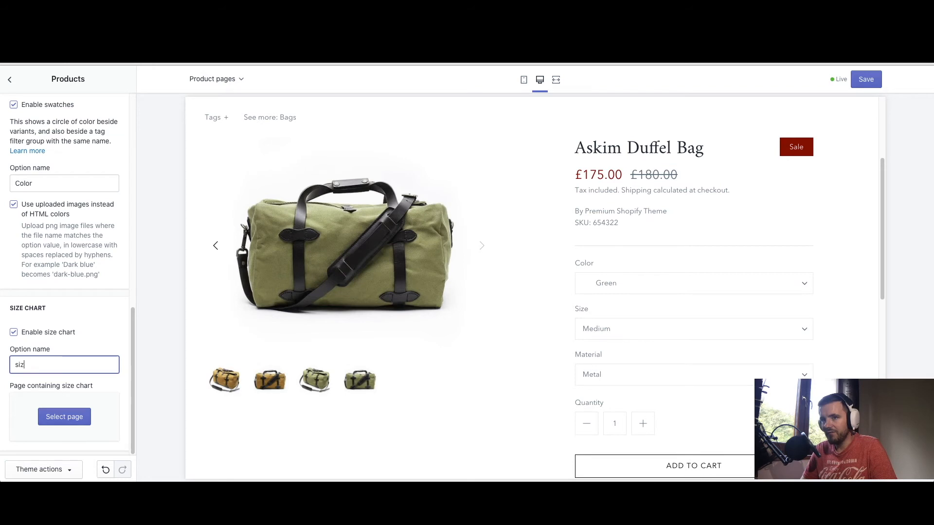
pyautogui.click(103, 344)
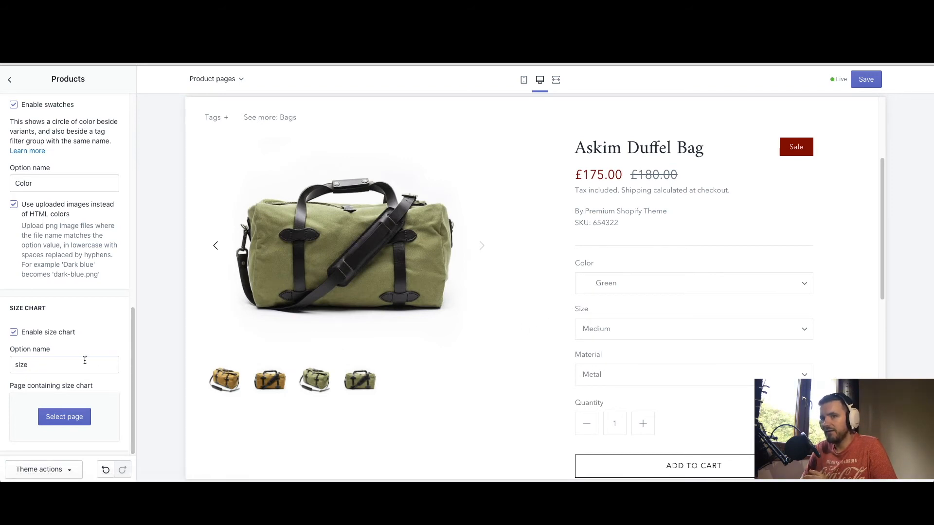
pyautogui.click(18, 366)
pyautogui.press('BackSpace')
pyautogui.write('s')
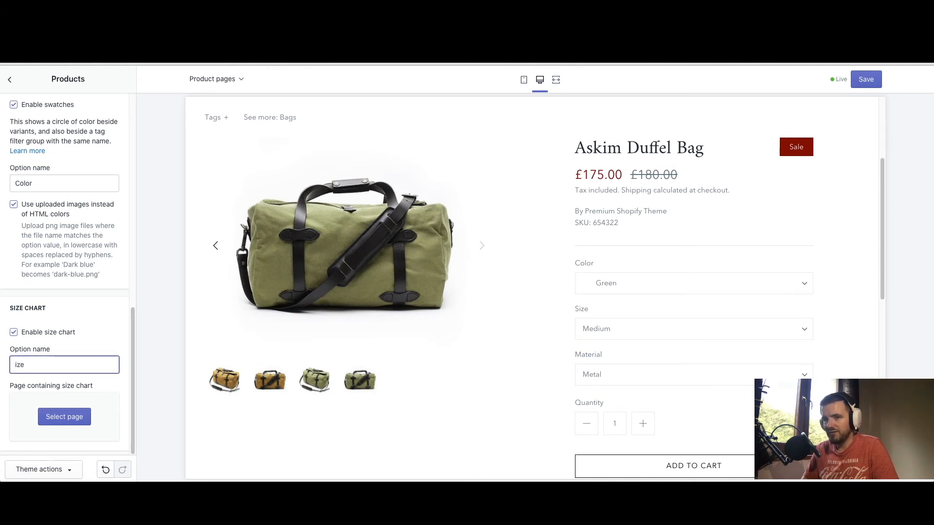
pyautogui.click(110, 340)
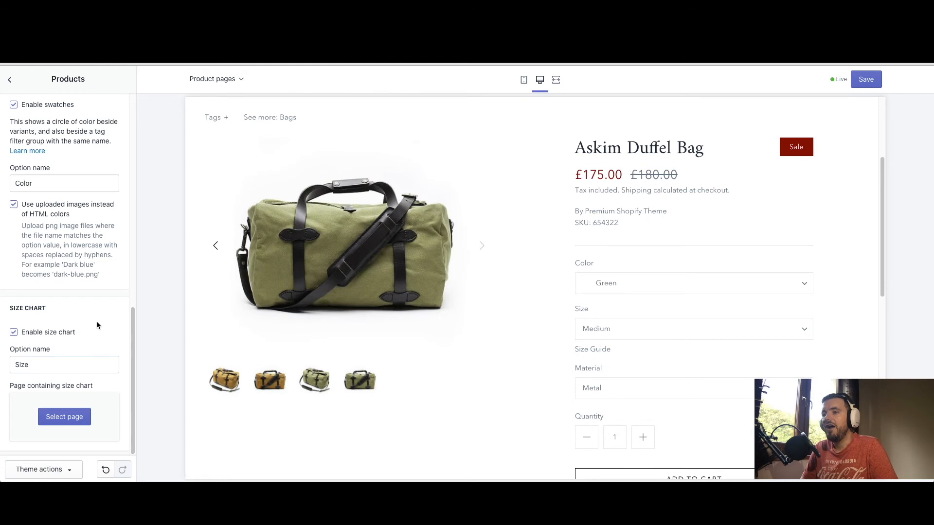
# After seeing the empty Size Guide popup, set the chart's page to Size Chart
pyautogui.click(582, 351)
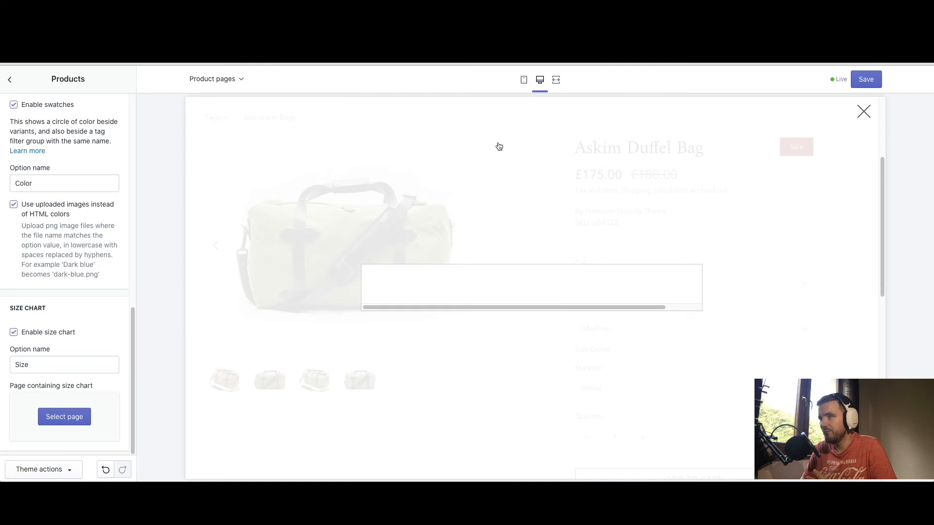
pyautogui.click(468, 149)
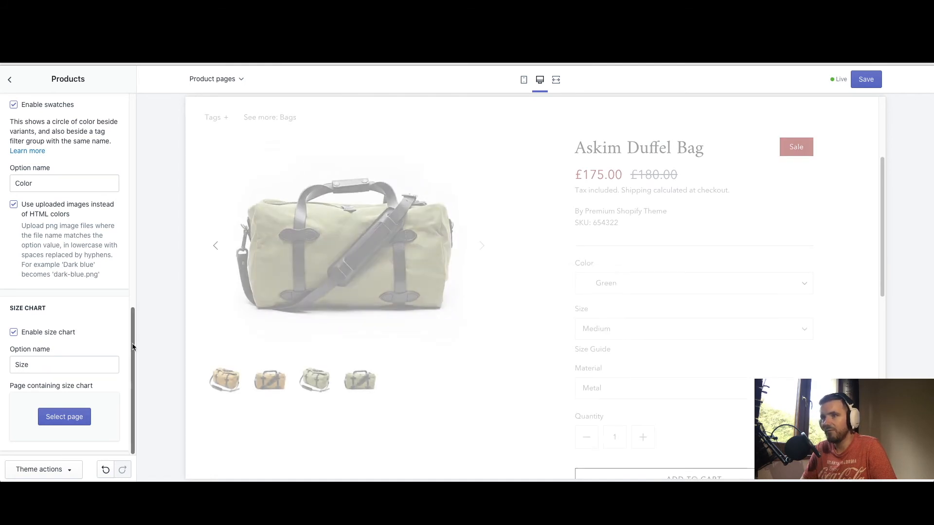
pyautogui.click(64, 421)
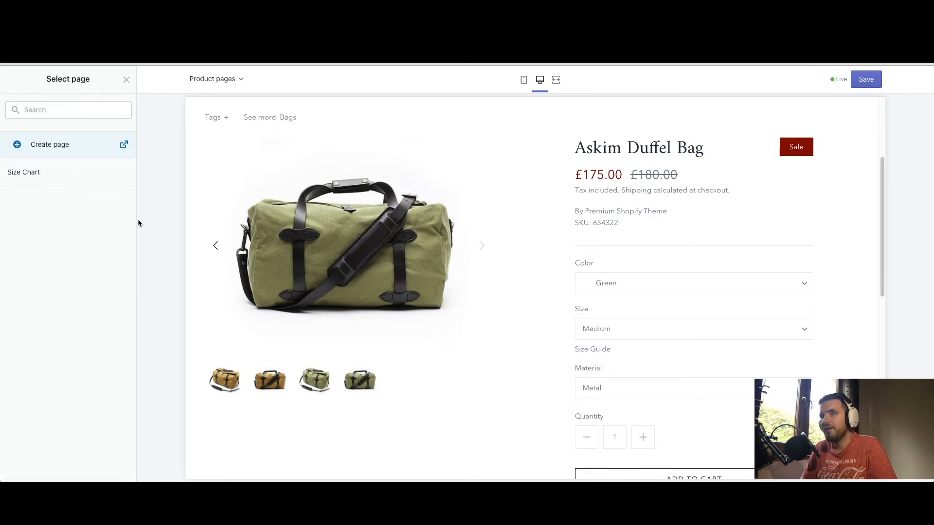
pyautogui.click(29, 174)
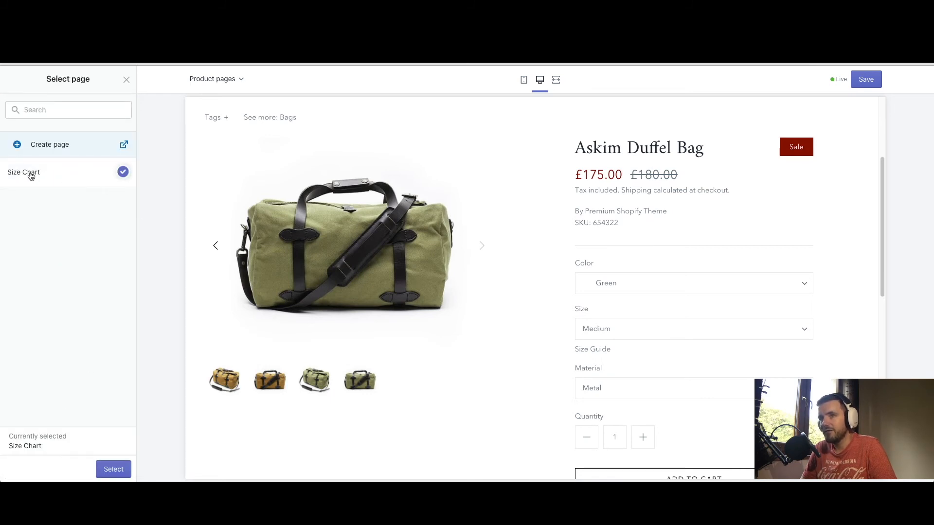
pyautogui.click(113, 470)
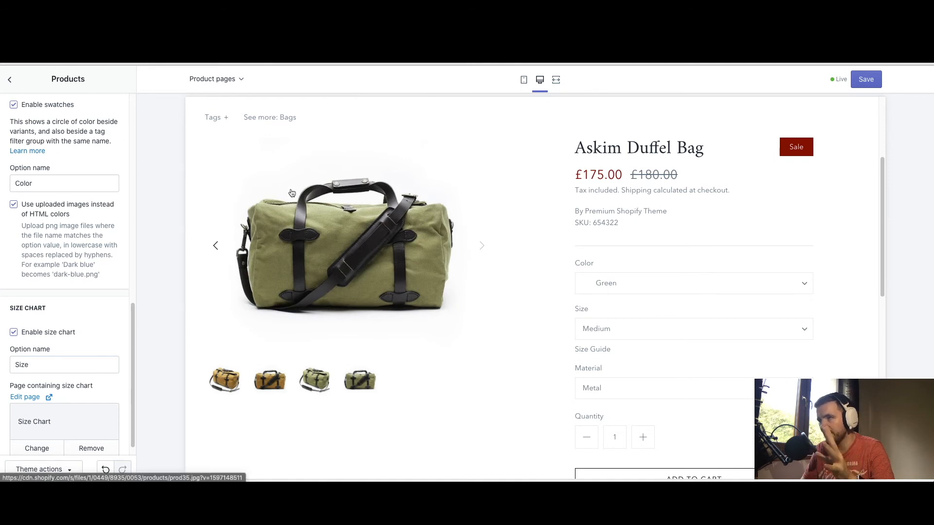
# Open the product's Size Guide popup, scroll through both size tables, and close it
pyautogui.click(587, 351)
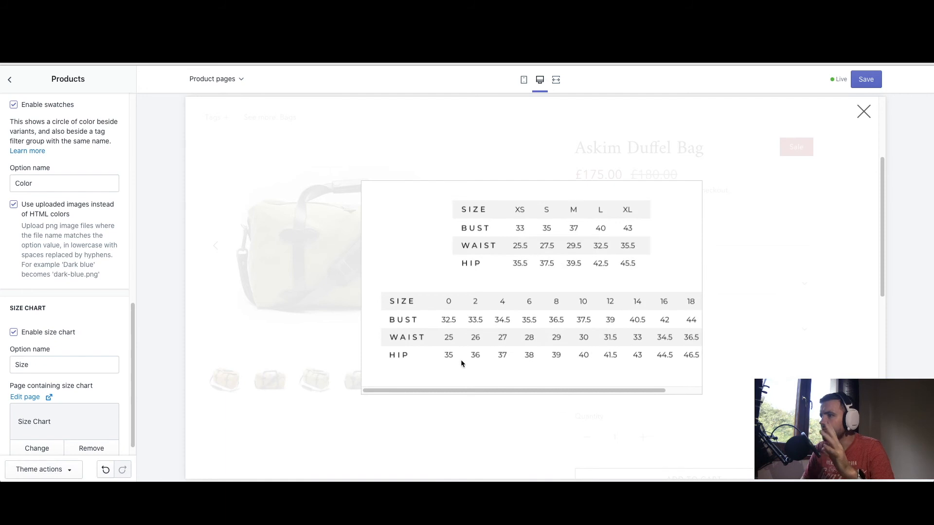
pyautogui.moveTo(456, 390)
pyautogui.mouseDown()
pyautogui.moveTo(505, 392)
pyautogui.moveTo(442, 392)
pyautogui.mouseUp()
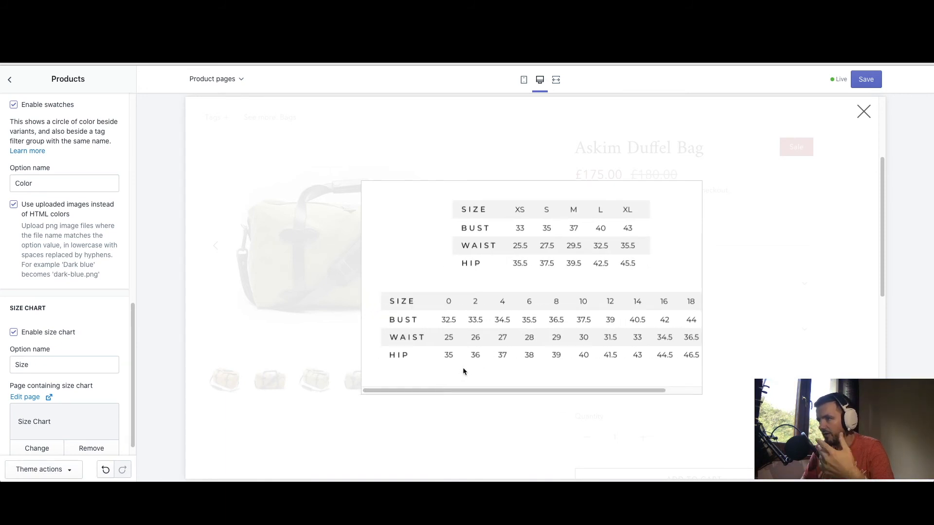
pyautogui.moveTo(473, 390); pyautogui.dragTo(527, 395)
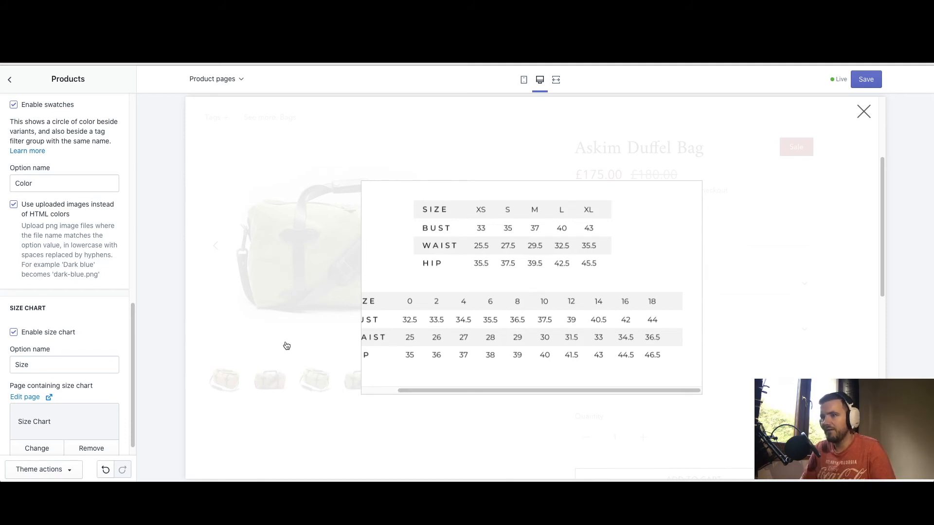
pyautogui.moveTo(436, 391); pyautogui.dragTo(386, 392)
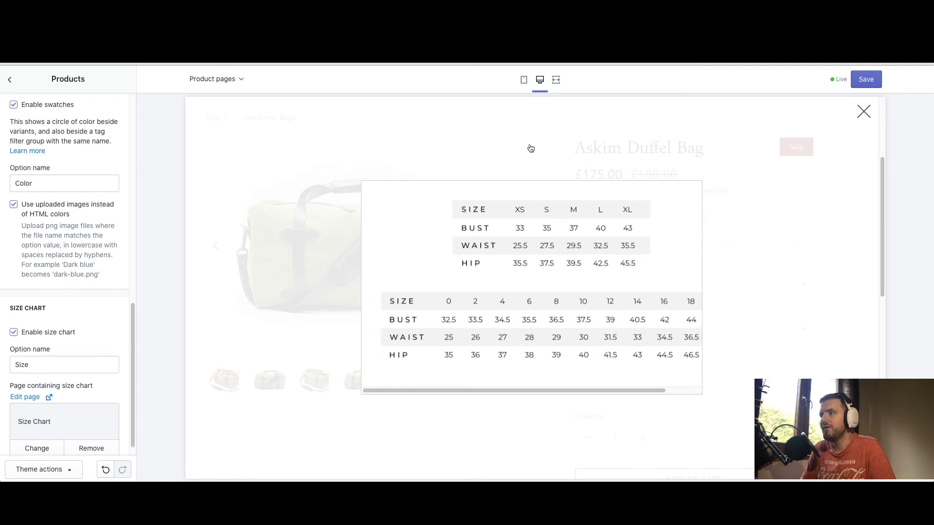
pyautogui.click(506, 415)
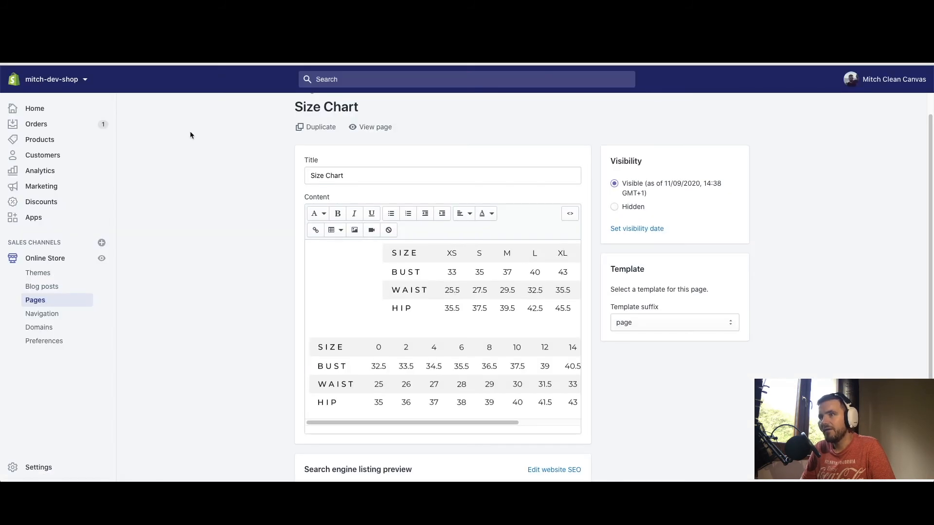
# Resize the chart image to 720 × 346, save the page, and return to the theme editor
pyautogui.click(416, 331)
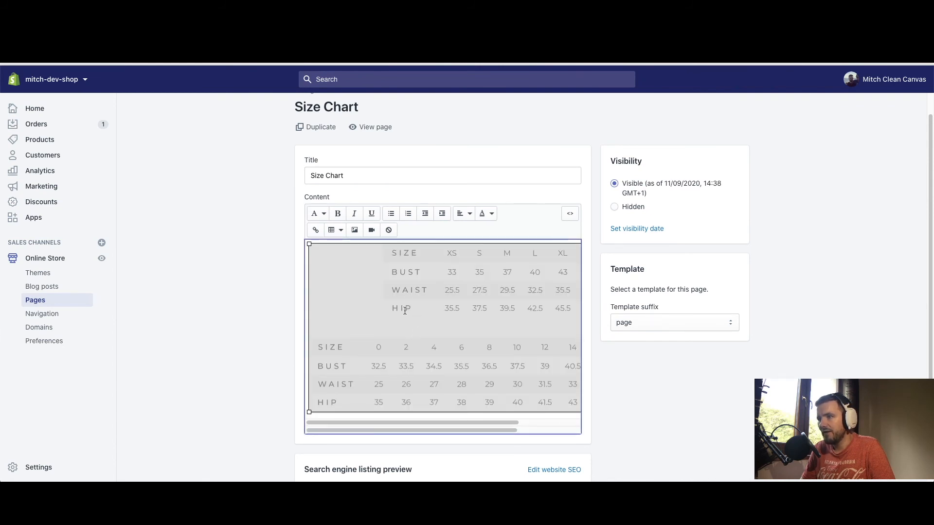
pyautogui.moveTo(309, 412); pyautogui.dragTo(375, 376)
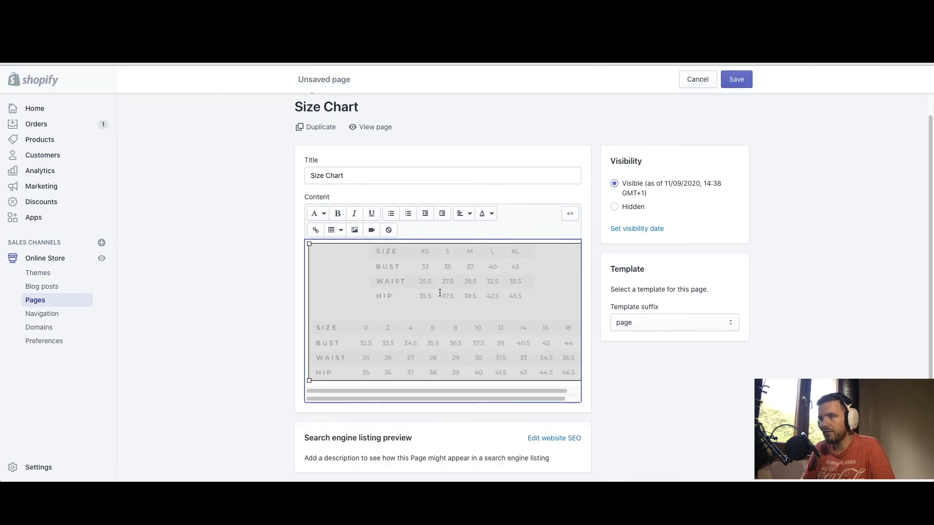
pyautogui.click(823, 234)
pyautogui.click(737, 79)
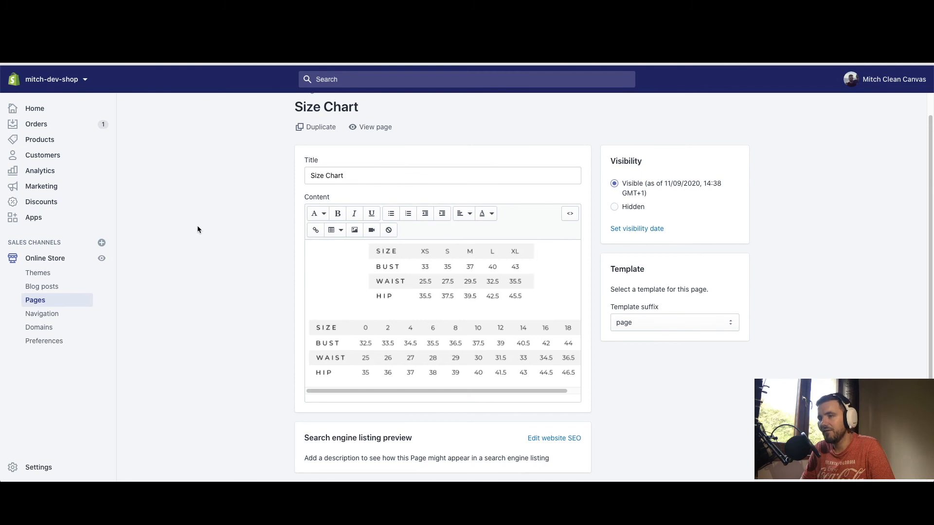
pyautogui.press('super+w')
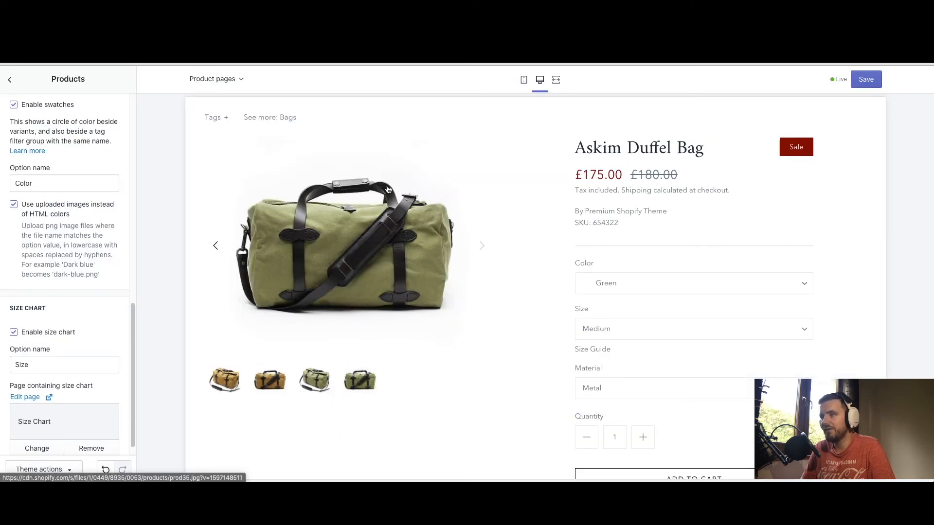
# Save the theme changes and verify the Size Guide popup shows both size tables
pyautogui.click(869, 80)
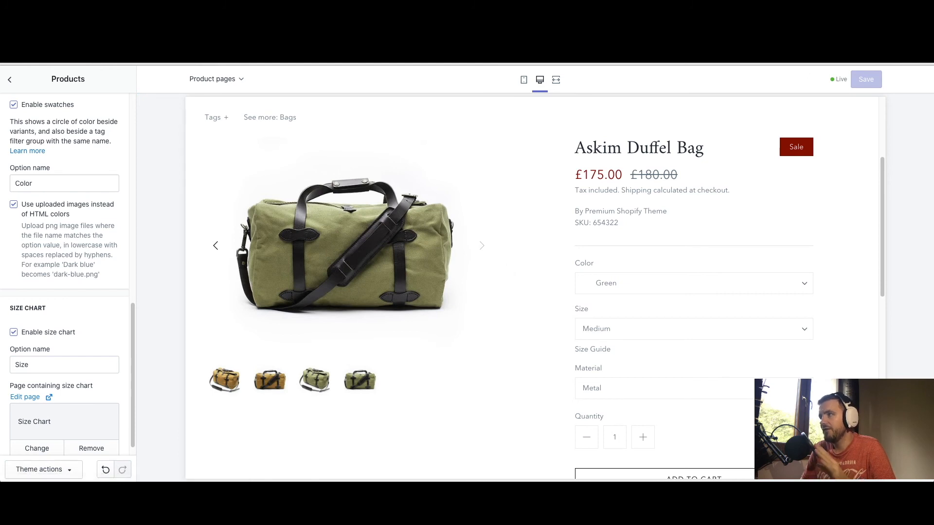
pyautogui.click(597, 351)
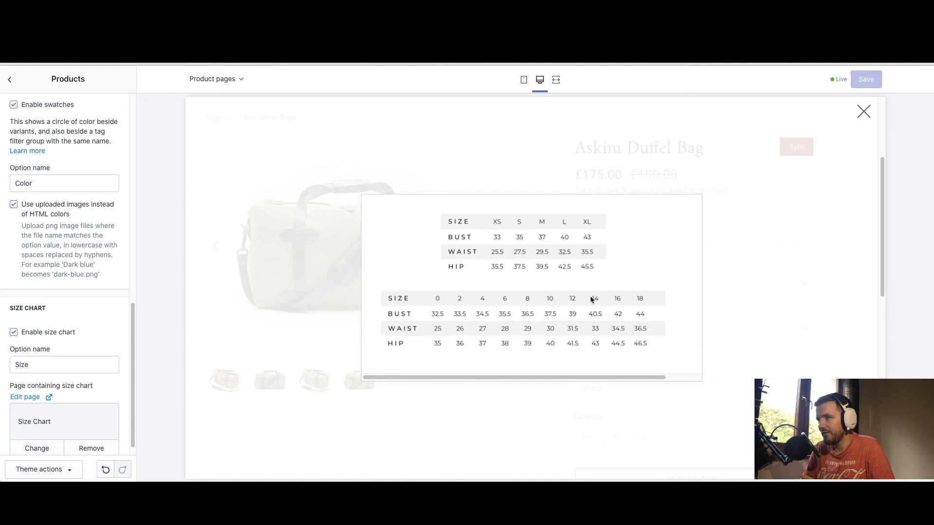